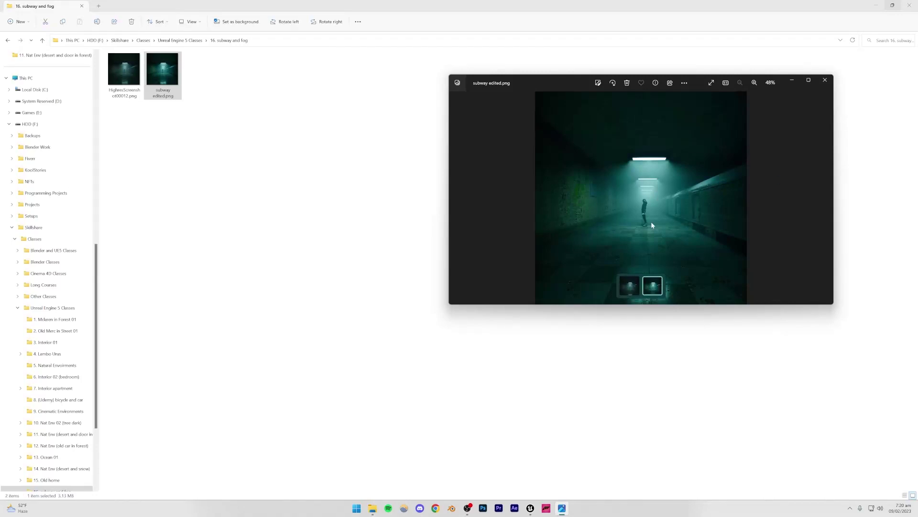
Compare the renders subway edited.png and HighresScreenshot00012.png in the image viewer
{"action": "left_click", "coordinate": [456, 199]}
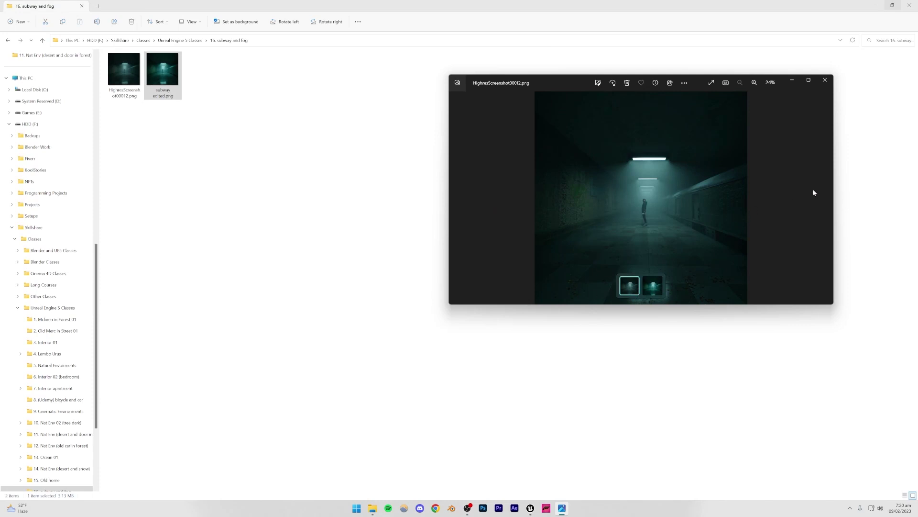
{"action": "left_click", "coordinate": [826, 197]}
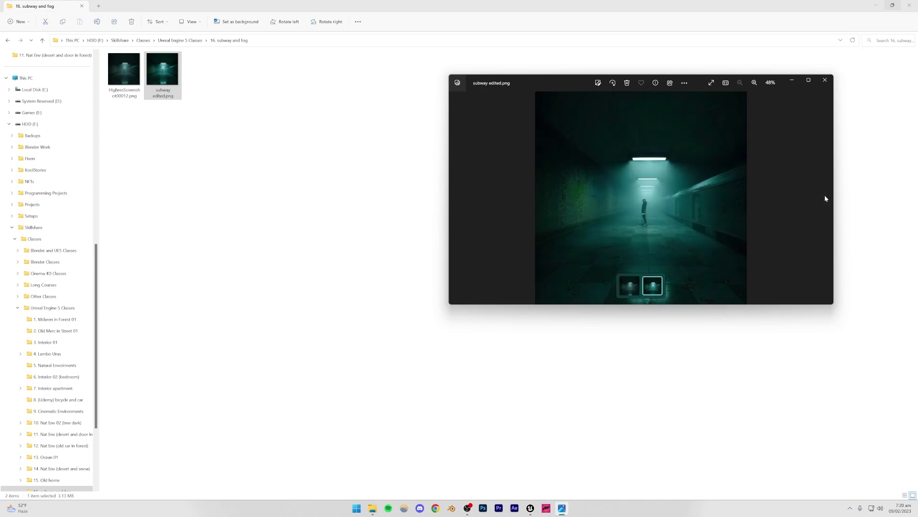
{"action": "left_click", "coordinate": [454, 198]}
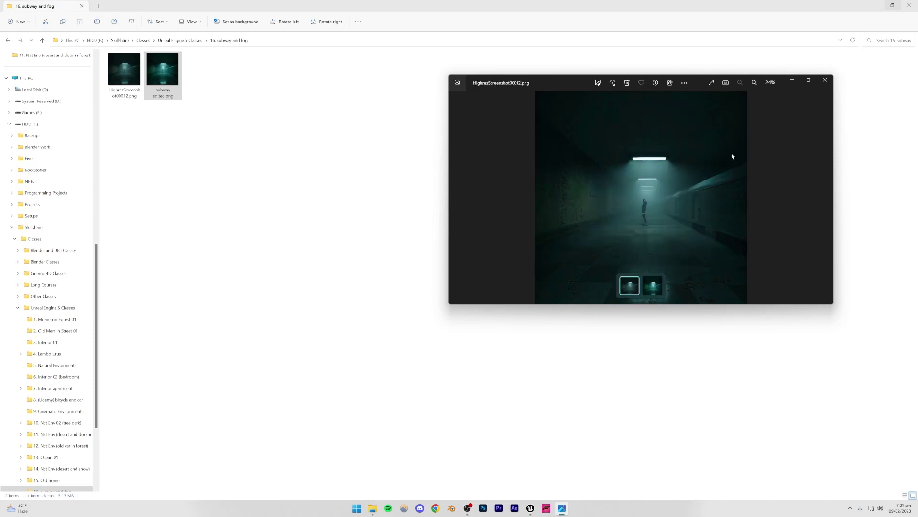
Close the image viewer and switch to the Unreal Engine project browser
{"action": "left_click", "coordinate": [825, 81]}
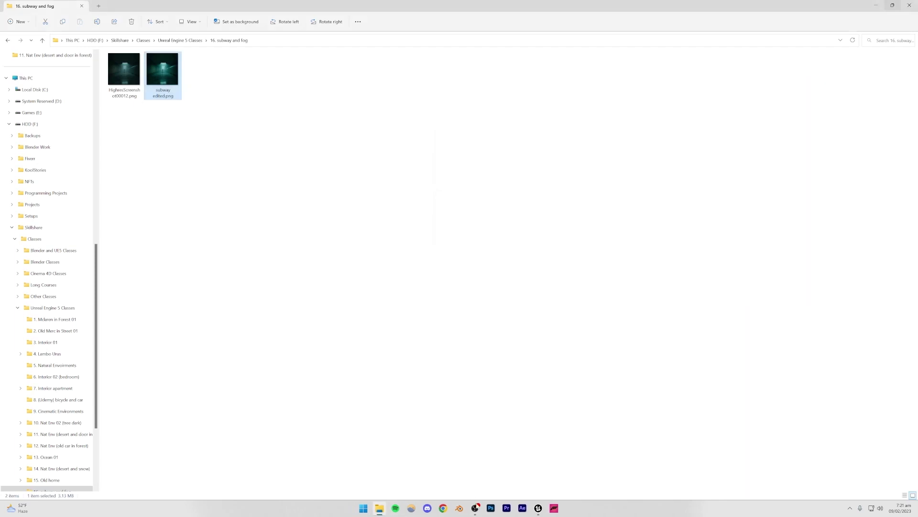
{"action": "left_click", "coordinate": [538, 508]}
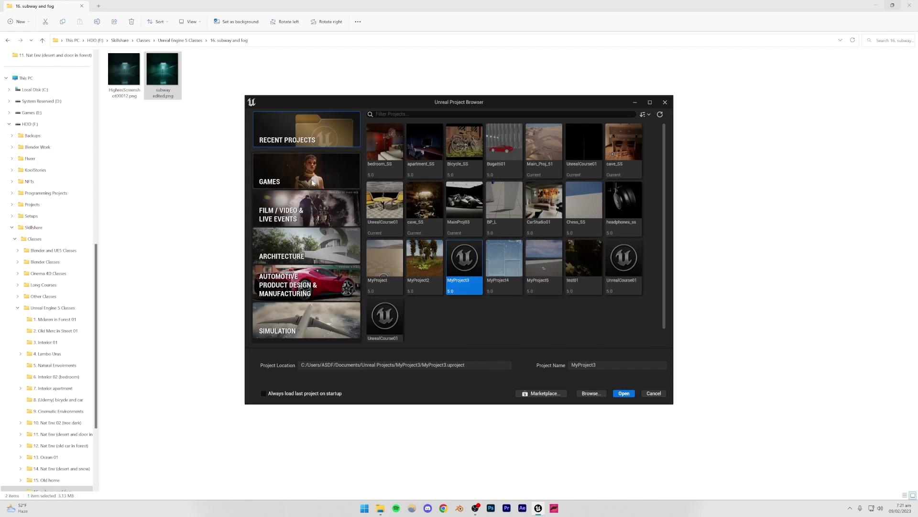
{"action": "left_click", "coordinate": [313, 181]}
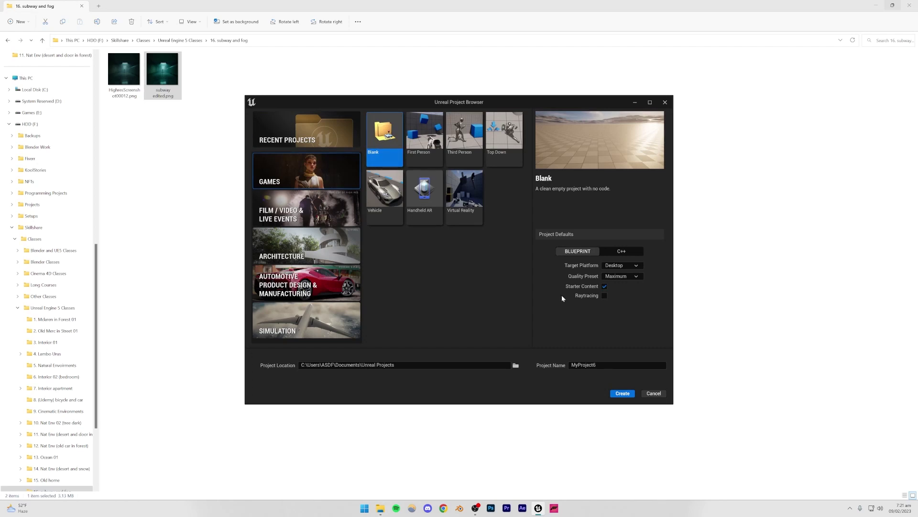
{"action": "left_click", "coordinate": [603, 295]}
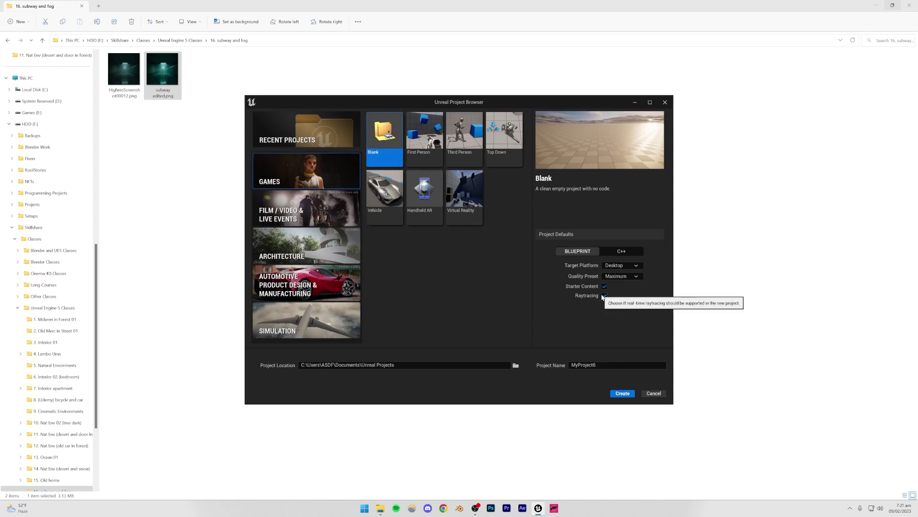
{"action": "left_click", "coordinate": [608, 277]}
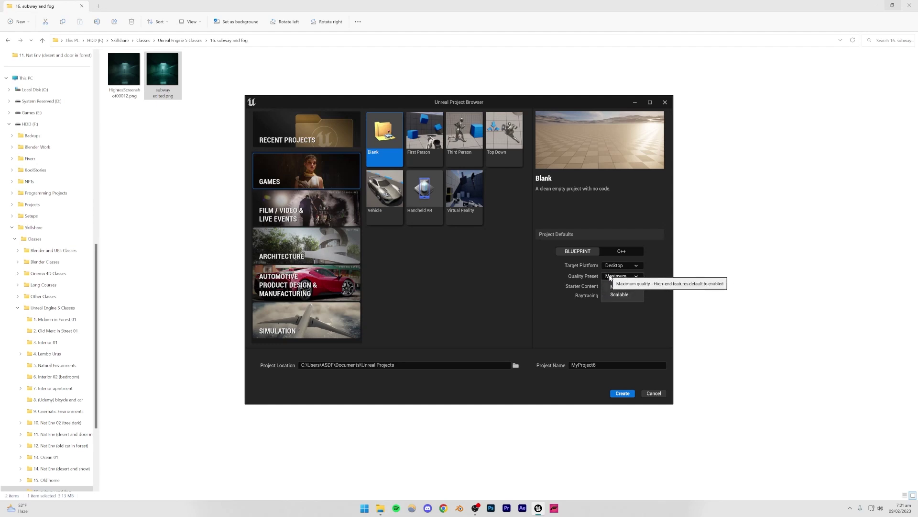
{"action": "left_click", "coordinate": [622, 285]}
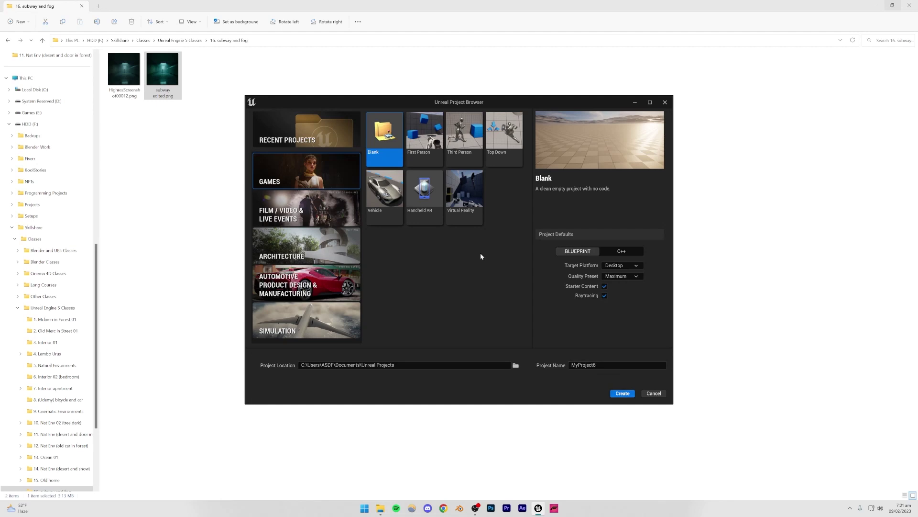
Open the existing MainProj03 project from the recent projects
{"action": "left_click", "coordinate": [309, 140]}
{"action": "left_click", "coordinate": [457, 221]}
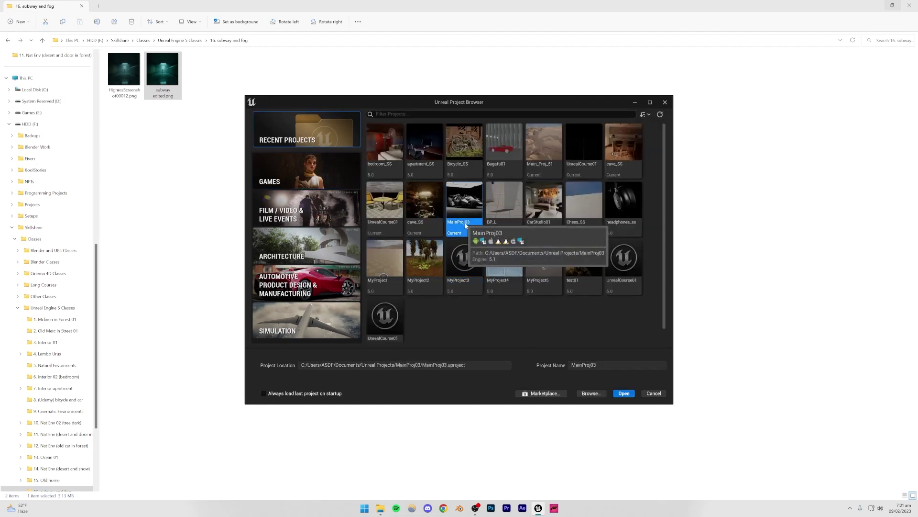
{"action": "left_click", "coordinate": [624, 393]}
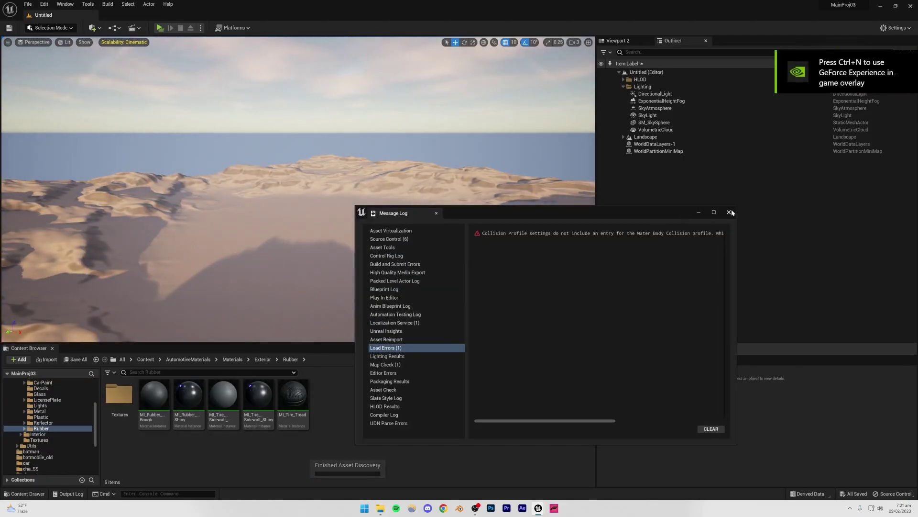
{"action": "scroll", "coordinate": [56, 433], "scroll_direction": "down", "scroll_amount": 1}
{"action": "scroll", "coordinate": [57, 435], "scroll_direction": "up", "scroll_amount": 4}
{"action": "scroll", "coordinate": [58, 437], "scroll_direction": "down", "scroll_amount": 3}
{"action": "scroll", "coordinate": [58, 438], "scroll_direction": "down", "scroll_amount": 5}
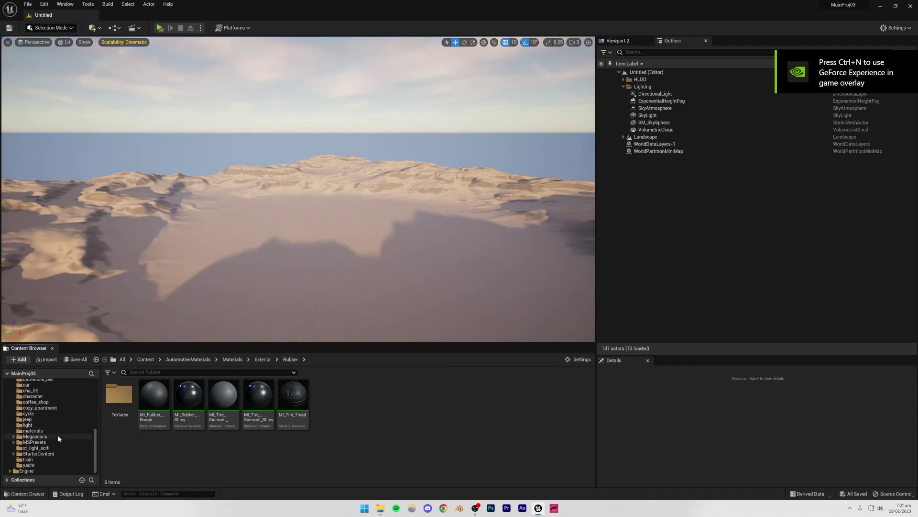
{"action": "left_click", "coordinate": [230, 158]}
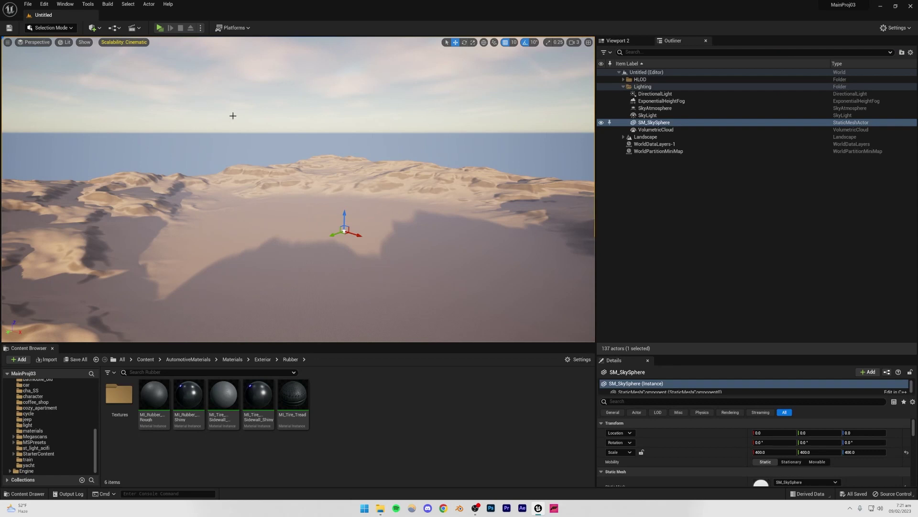
Create a new level from the empty level template
{"action": "left_click", "coordinate": [27, 4]}
{"action": "left_click", "coordinate": [43, 24]}
{"action": "left_click", "coordinate": [512, 229]}
{"action": "left_click", "coordinate": [504, 321]}
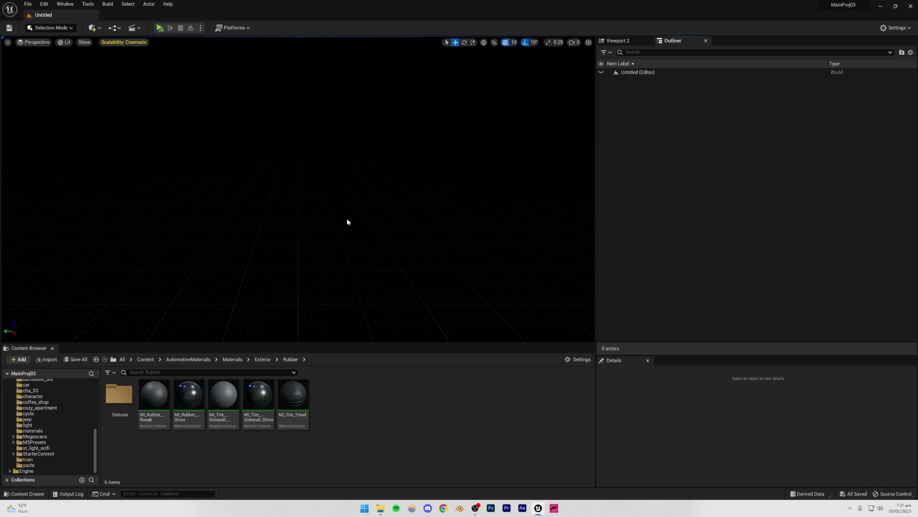
Save the new level in the Content folder as subway_SS
{"action": "key", "text": "ctrl+s"}
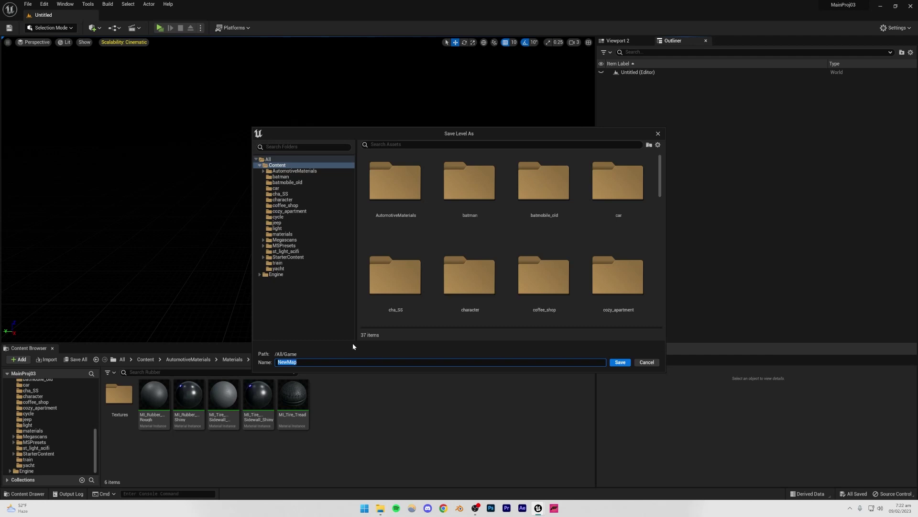
{"action": "type", "text": "subway_SS"}
{"action": "key", "text": "Return"}
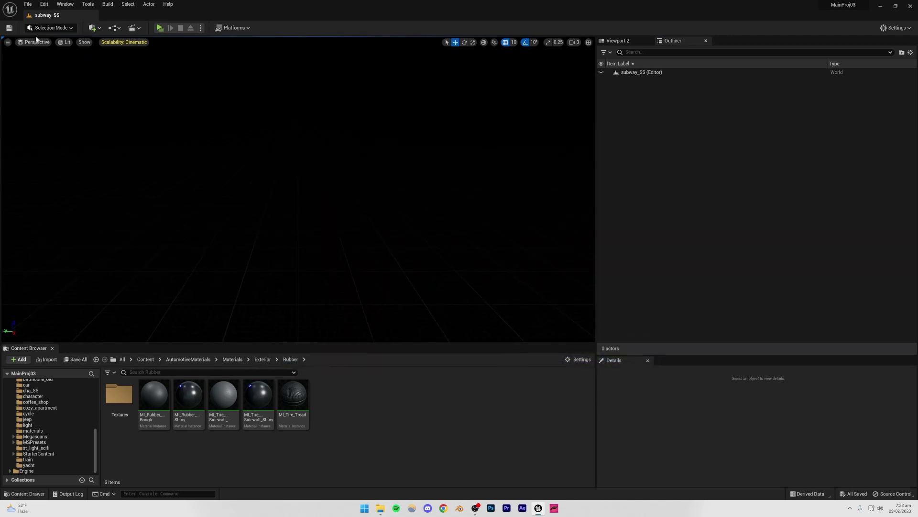
Create a flat landscape with the default settings in Landscape Mode and return to Selection Mode
{"action": "left_click", "coordinate": [48, 27]}
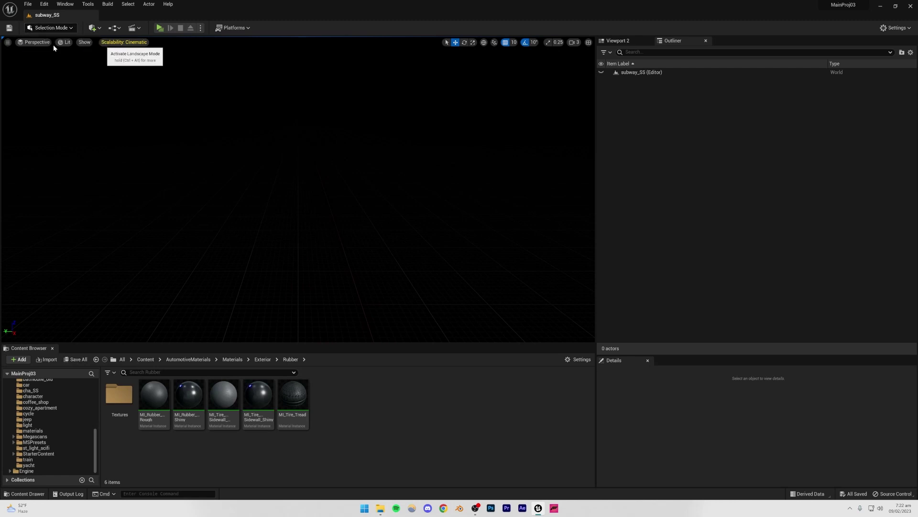
{"action": "left_click", "coordinate": [52, 47]}
{"action": "left_click", "coordinate": [109, 254]}
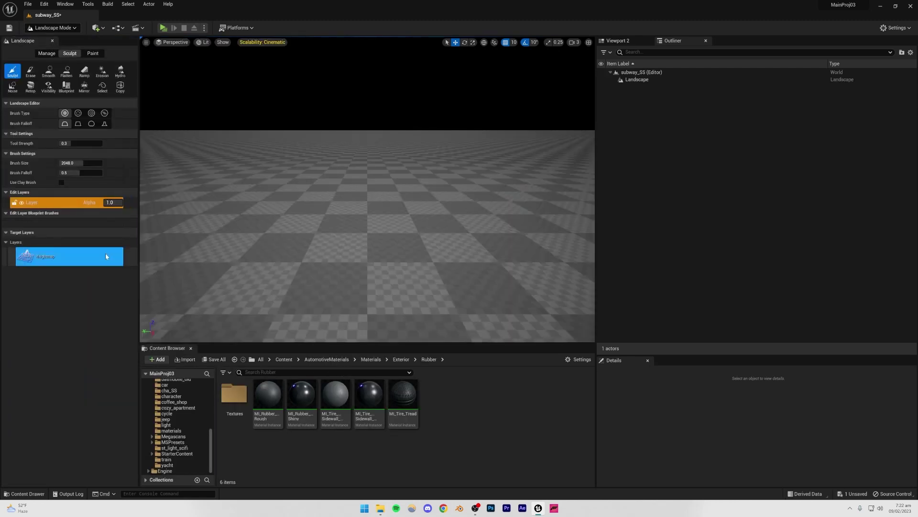
{"action": "left_click", "coordinate": [77, 27]}
{"action": "left_click", "coordinate": [50, 38]}
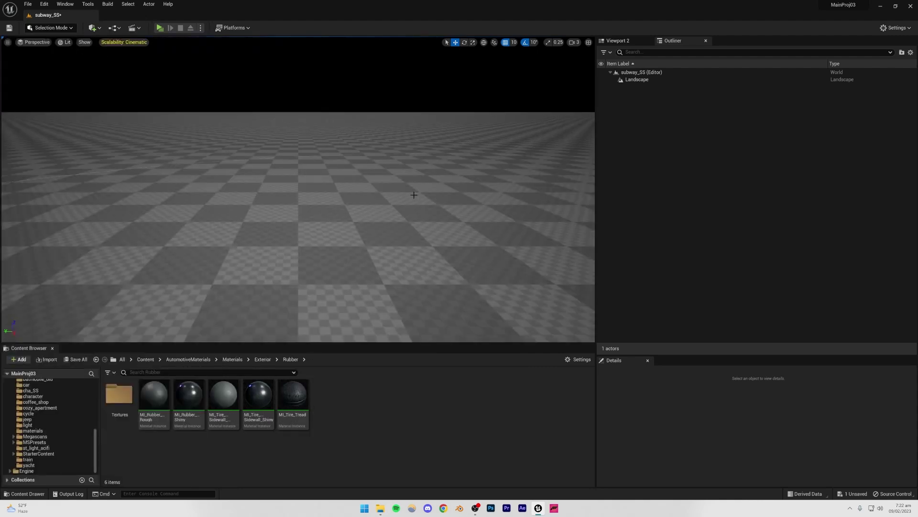
{"action": "mouse_move", "coordinate": [357, 183]}
{"action": "right_mouse_down"}
{"action": "mouse_move", "coordinate": [362, 253]}
{"action": "mouse_move", "coordinate": [362, 187]}
{"action": "right_mouse_up"}
{"action": "key", "text": "s"}
{"action": "right_click_drag", "start_coordinate": [281, 119], "coordinate": [281, 87]}
{"action": "key", "text": "w"}
{"action": "key", "text": "s"}
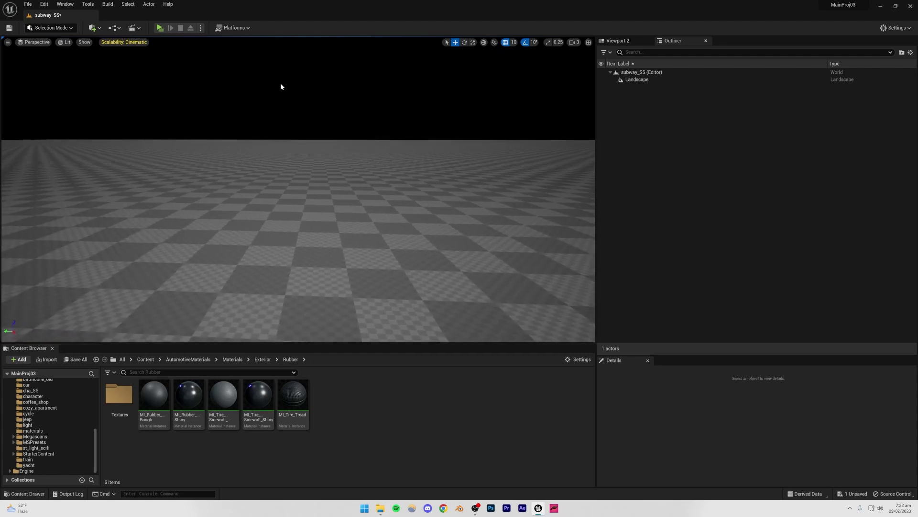
Add a sky light, atmospheric light, sky atmosphere, volumetric cloud and height fog to the level with the Env. Light Mixer
{"action": "left_click", "coordinate": [65, 4]}
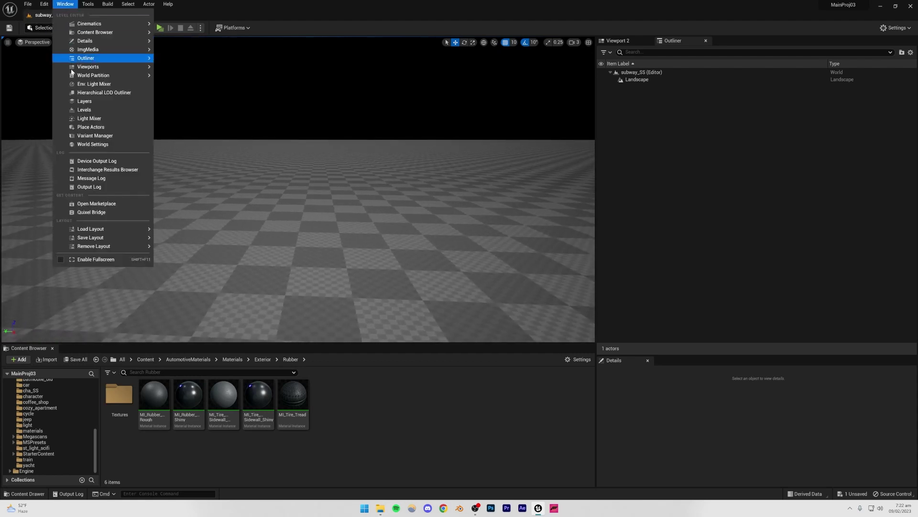
{"action": "left_click", "coordinate": [86, 85]}
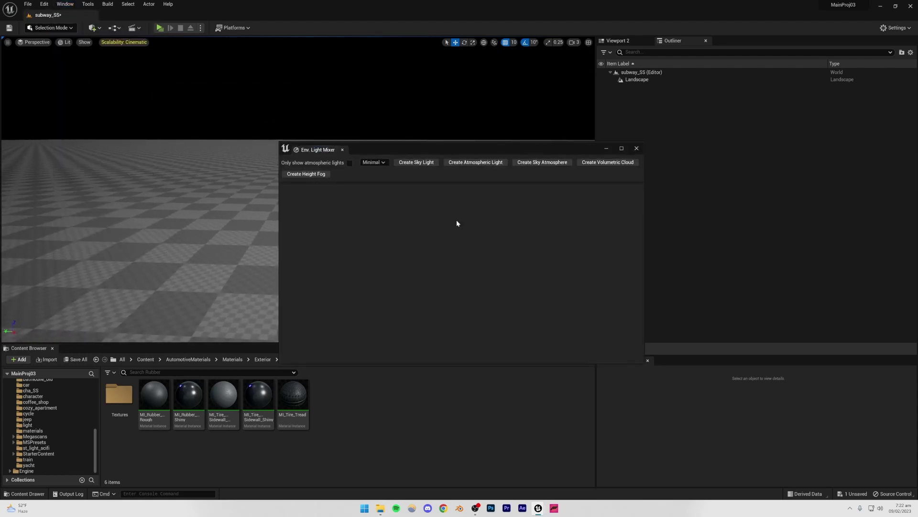
{"action": "left_click", "coordinate": [416, 163]}
{"action": "left_click", "coordinate": [416, 163]}
{"action": "left_click", "coordinate": [415, 162]}
{"action": "left_click", "coordinate": [415, 163]}
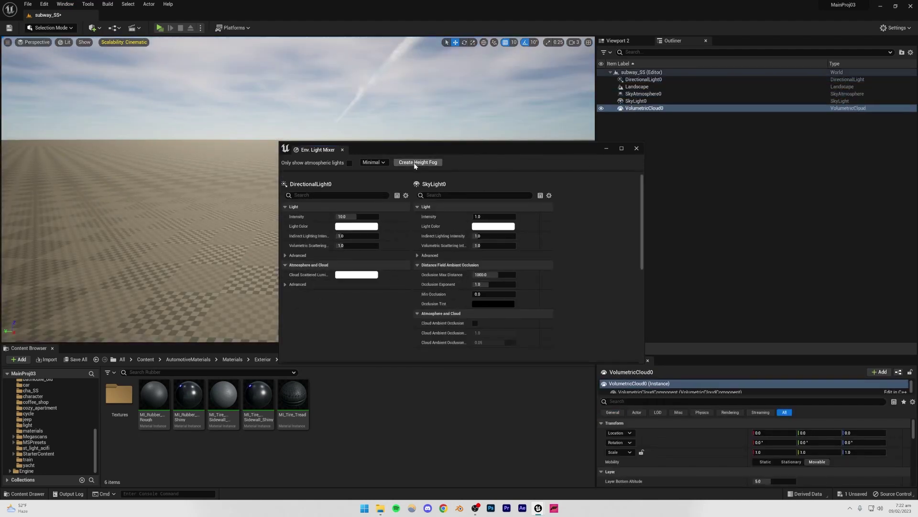
{"action": "left_click", "coordinate": [415, 163]}
{"action": "left_click", "coordinate": [636, 148]}
{"action": "mouse_move", "coordinate": [314, 136]}
{"action": "right_mouse_down"}
{"action": "mouse_move", "coordinate": [239, 112]}
{"action": "mouse_move", "coordinate": [314, 136]}
{"action": "right_mouse_up"}
{"action": "key", "text": "Escape"}
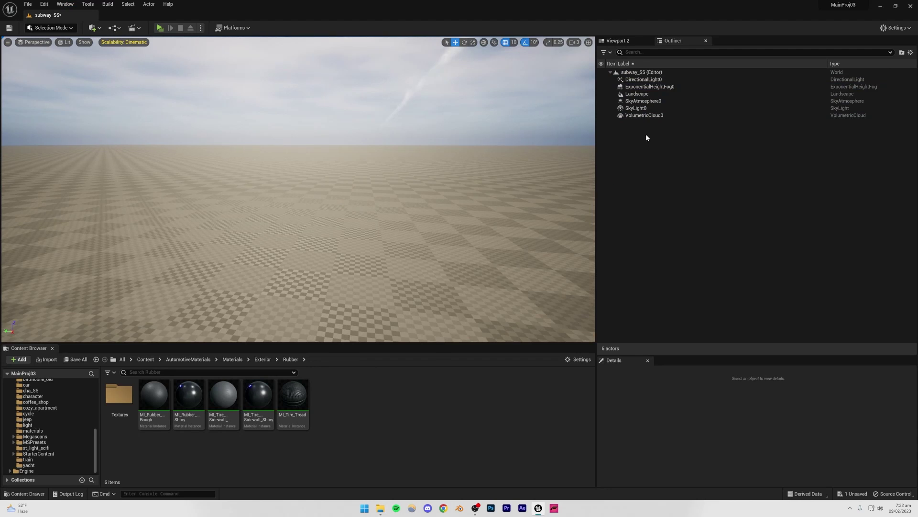
Select the sky light, enlarge the area showing its details, and clear the selection
{"action": "left_click", "coordinate": [636, 108]}
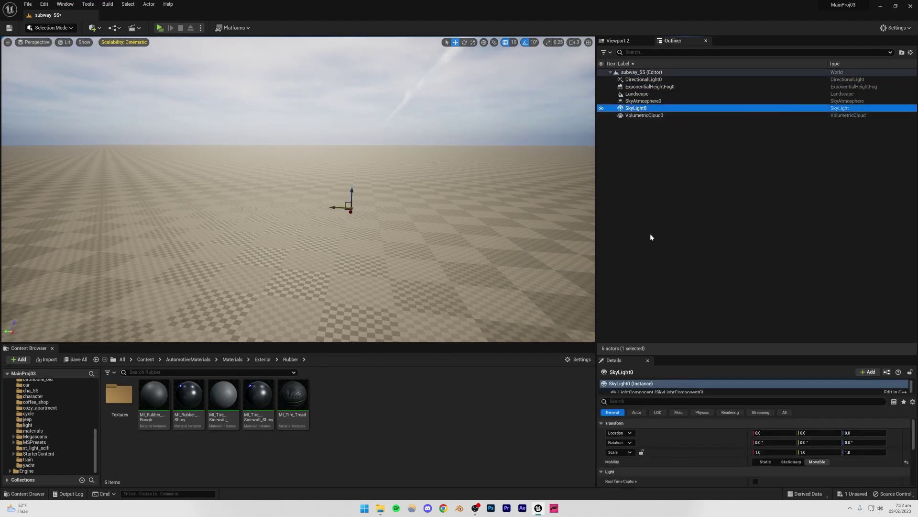
{"action": "left_click_drag", "start_coordinate": [660, 354], "coordinate": [664, 262]}
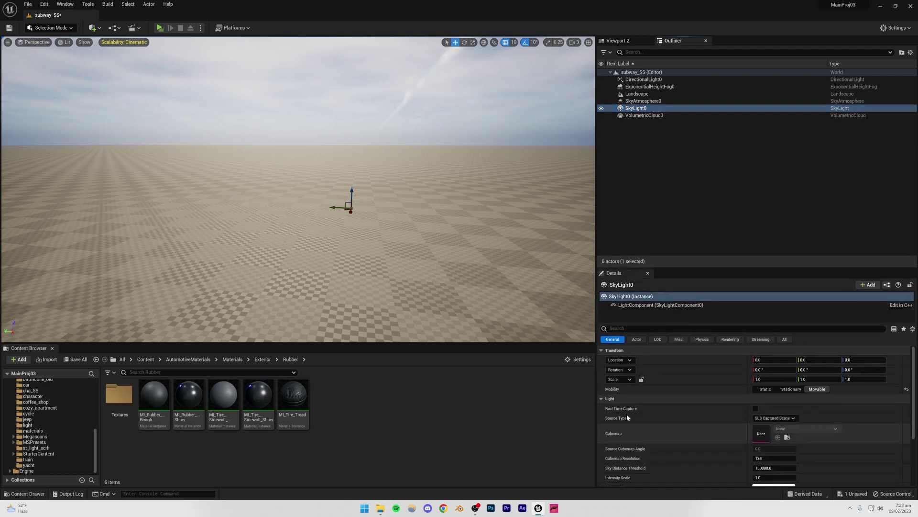
{"action": "left_click", "coordinate": [319, 125]}
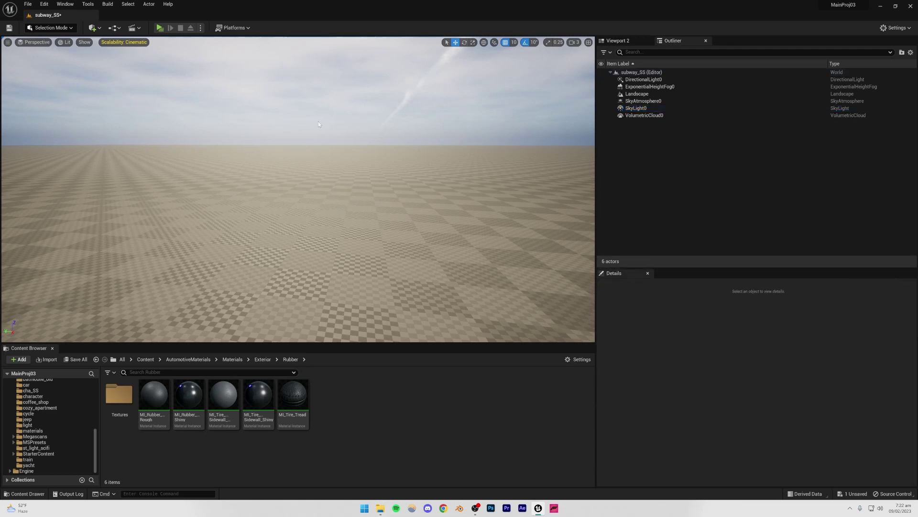
Place a cube on the landscape as a test object for checking the shadows
{"action": "left_click", "coordinate": [94, 28]}
{"action": "mouse_move", "coordinate": [143, 102]}
{"action": "left_click", "coordinate": [180, 105]}
{"action": "right_click_drag", "start_coordinate": [346, 229], "coordinate": [228, 95]}
{"action": "left_click_drag", "start_coordinate": [240, 90], "coordinate": [244, 133]}
{"action": "mouse_move", "coordinate": [244, 133]}
{"action": "right_mouse_down"}
{"action": "mouse_move", "coordinate": [335, 196]}
{"action": "mouse_move", "coordinate": [306, 211]}
{"action": "mouse_move", "coordinate": [344, 222]}
{"action": "mouse_move", "coordinate": [301, 168]}
{"action": "mouse_move", "coordinate": [244, 133]}
{"action": "mouse_move", "coordinate": [296, 141]}
{"action": "mouse_move", "coordinate": [246, 135]}
{"action": "right_mouse_up"}
{"action": "key", "text": "a"}
{"action": "key", "text": "a"}
{"action": "key", "text": "w"}
{"action": "key", "text": "w"}
{"action": "key", "text": "s"}
{"action": "left_click", "coordinate": [244, 134]}
Enable Real Time Capture on the sky light SkyLight0
{"action": "left_click", "coordinate": [636, 115]}
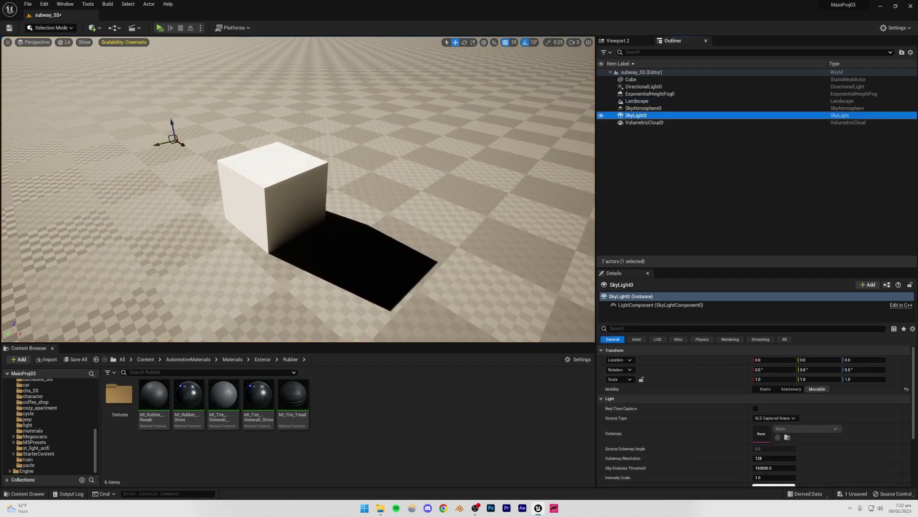
{"action": "left_click", "coordinate": [756, 409]}
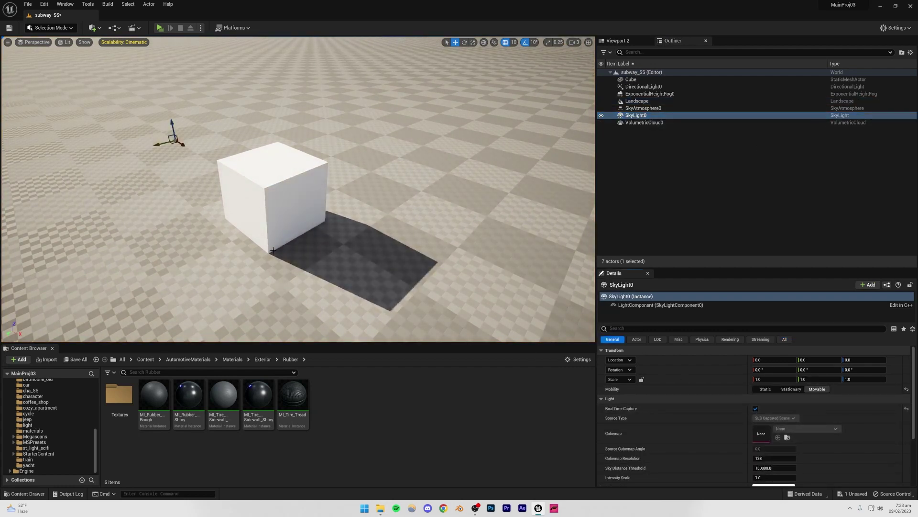
{"action": "left_click", "coordinate": [422, 220]}
{"action": "right_click_drag", "start_coordinate": [422, 219], "coordinate": [421, 254]}
Delete the test cube from the level
{"action": "left_click", "coordinate": [368, 190]}
{"action": "left_click", "coordinate": [353, 193]}
{"action": "key", "text": "Delete"}
{"action": "mouse_move", "coordinate": [353, 192]}
{"action": "right_mouse_down"}
{"action": "mouse_move", "coordinate": [369, 177]}
{"action": "mouse_move", "coordinate": [365, 185]}
{"action": "right_mouse_up"}
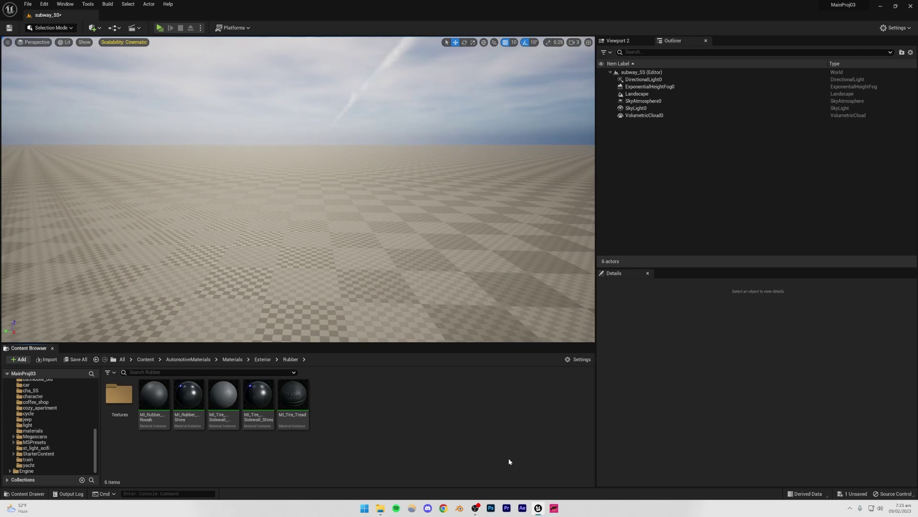
View HighresScreenshot00012.png as a reference in an enlarged viewer over the editor, close the file browser, and return to the level
{"action": "left_click", "coordinate": [380, 508]}
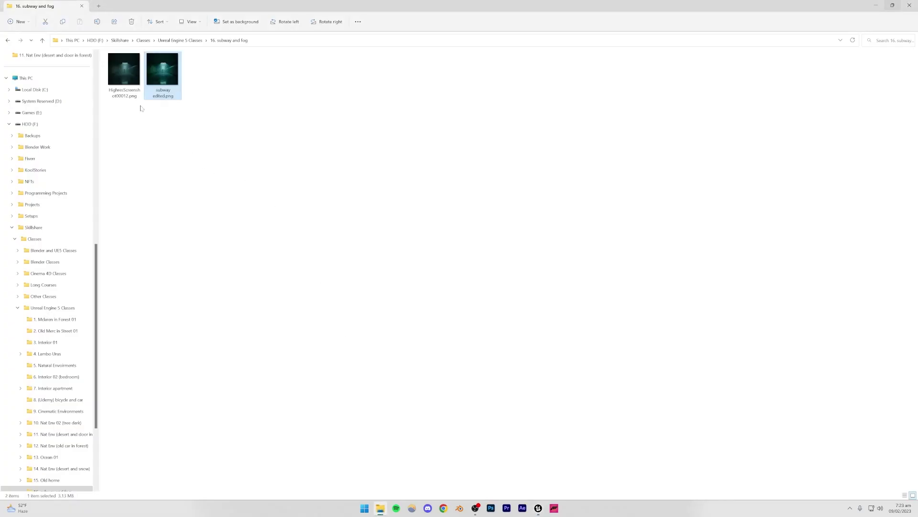
{"action": "double_click", "coordinate": [124, 71]}
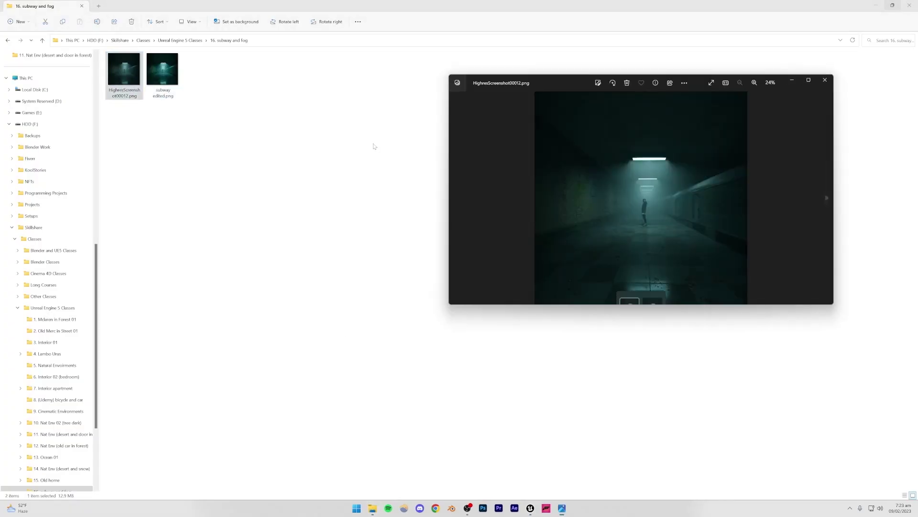
{"action": "left_click", "coordinate": [909, 6]}
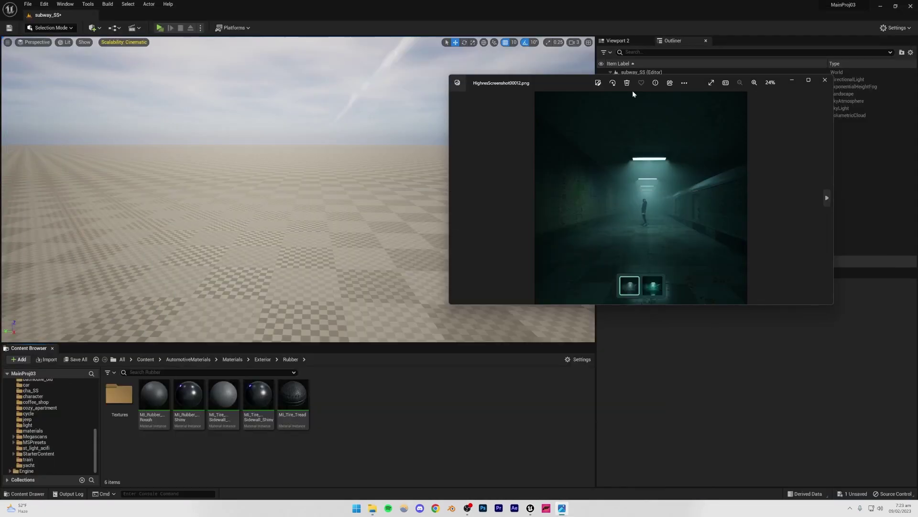
{"action": "left_click_drag", "start_coordinate": [547, 307], "coordinate": [547, 450]}
{"action": "left_click_drag", "start_coordinate": [572, 83], "coordinate": [331, 92]}
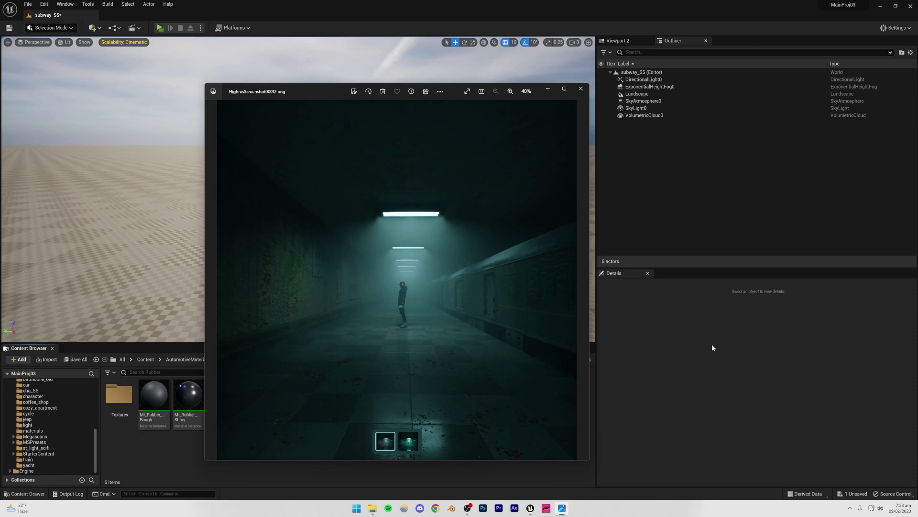
{"action": "left_click", "coordinate": [712, 356]}
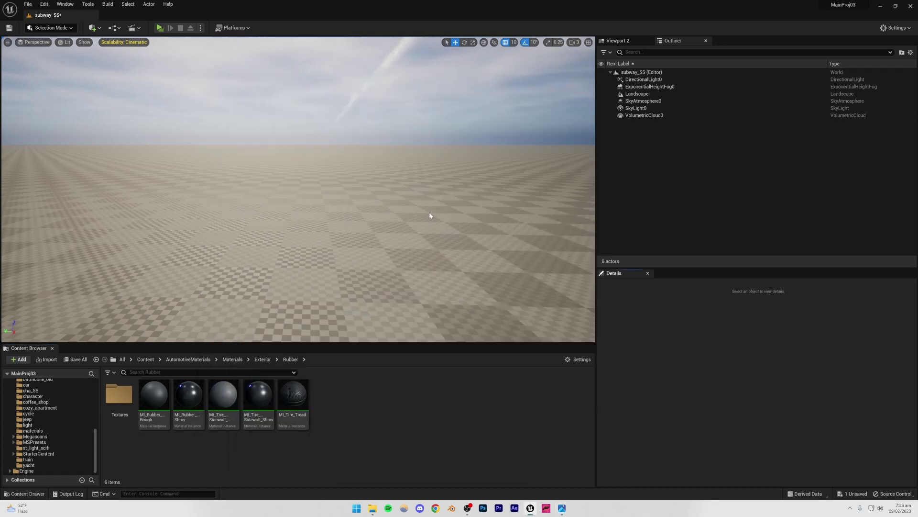
Add a cube shape to the level and lower it onto the landscape at location 1280, 180, 120
{"action": "left_click", "coordinate": [94, 28]}
{"action": "mouse_move", "coordinate": [107, 107]}
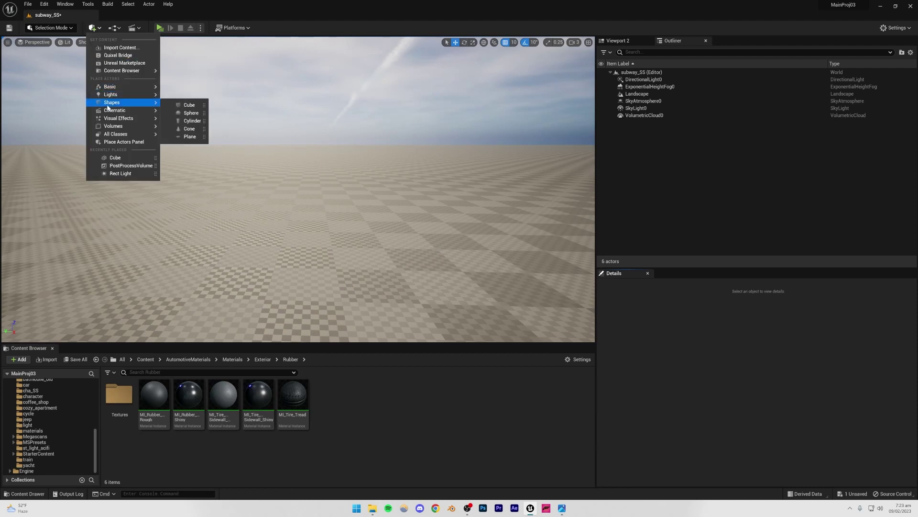
{"action": "left_click", "coordinate": [180, 105]}
{"action": "right_click_drag", "start_coordinate": [378, 211], "coordinate": [368, 270]}
{"action": "key", "text": "s"}
{"action": "left_click_drag", "start_coordinate": [315, 145], "coordinate": [286, 234]}
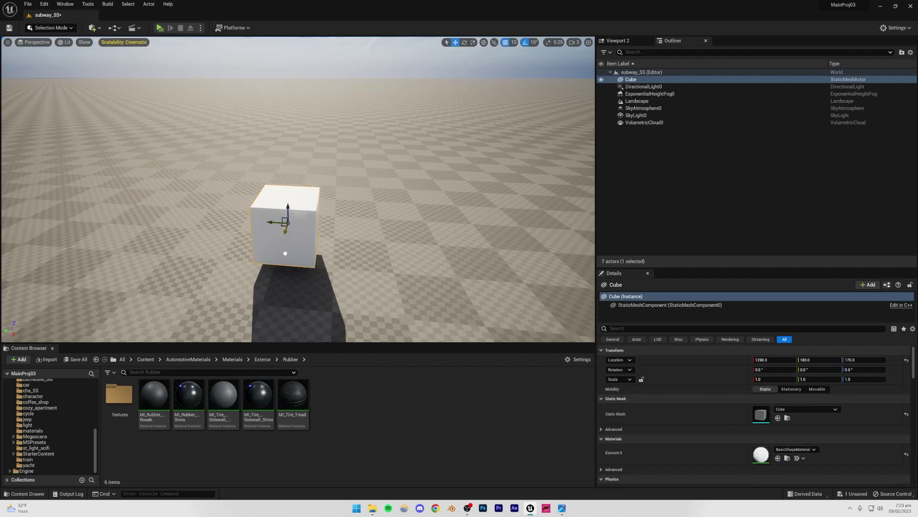
{"action": "right_click_drag", "start_coordinate": [285, 234], "coordinate": [335, 238]}
{"action": "key", "text": "f"}
{"action": "left_click_drag", "start_coordinate": [298, 209], "coordinate": [297, 234]}
{"action": "right_click_drag", "start_coordinate": [297, 234], "coordinate": [348, 208]}
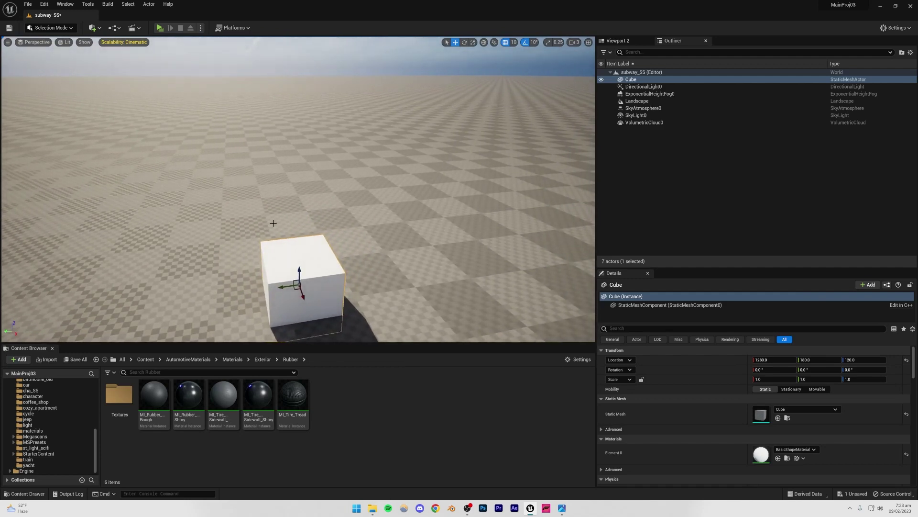
{"action": "right_click_drag", "start_coordinate": [369, 259], "coordinate": [360, 179]}
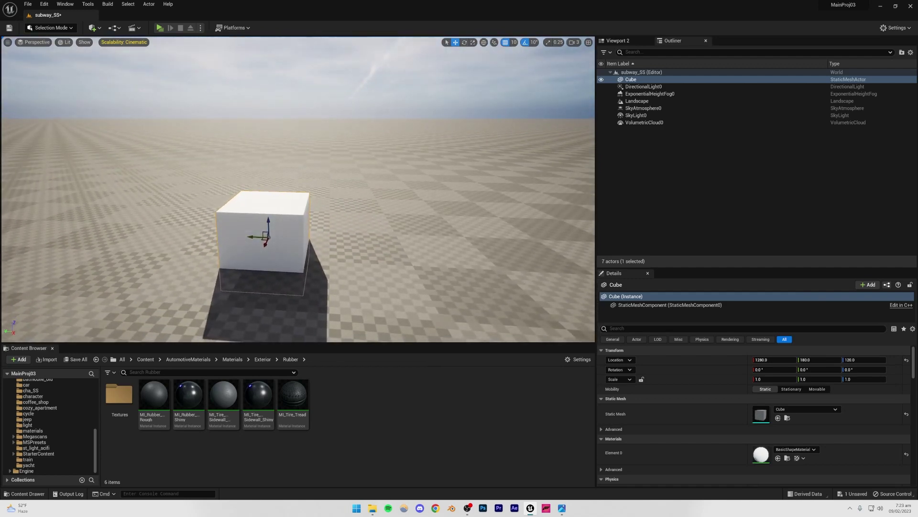
Scale the cube evenly in X and Y to about 3.74, keeping its height, to form a flat slab
{"action": "left_click", "coordinate": [360, 179]}
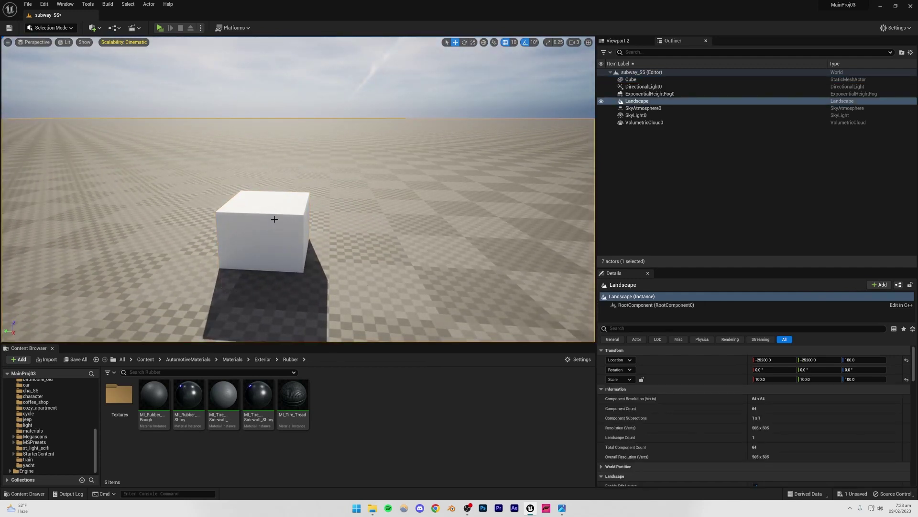
{"action": "left_click", "coordinate": [273, 219]}
{"action": "mouse_move", "coordinate": [310, 185]}
{"action": "right_mouse_down"}
{"action": "mouse_move", "coordinate": [296, 191]}
{"action": "mouse_move", "coordinate": [325, 192]}
{"action": "mouse_move", "coordinate": [310, 186]}
{"action": "right_mouse_up"}
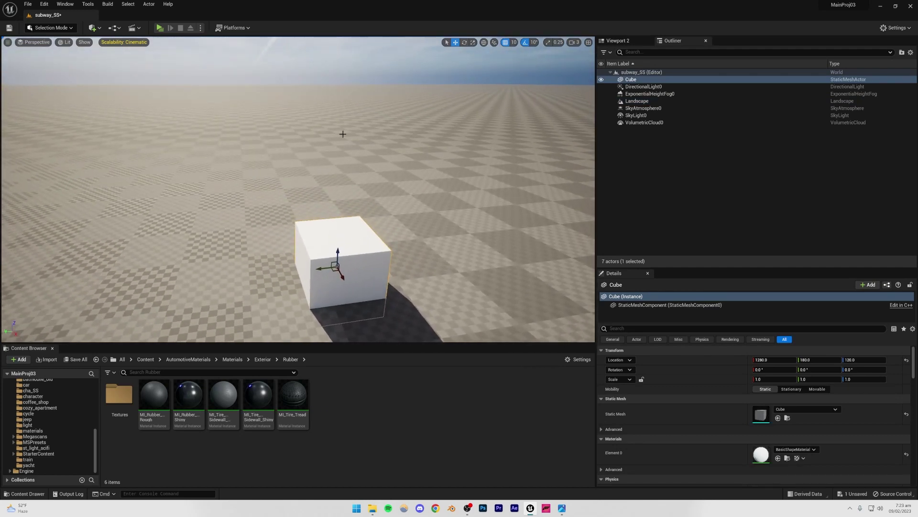
{"action": "left_click", "coordinate": [473, 42]}
{"action": "left_click_drag", "start_coordinate": [334, 272], "coordinate": [379, 301]}
{"action": "right_click_drag", "start_coordinate": [333, 272], "coordinate": [330, 292]}
{"action": "left_click", "coordinate": [350, 104]}
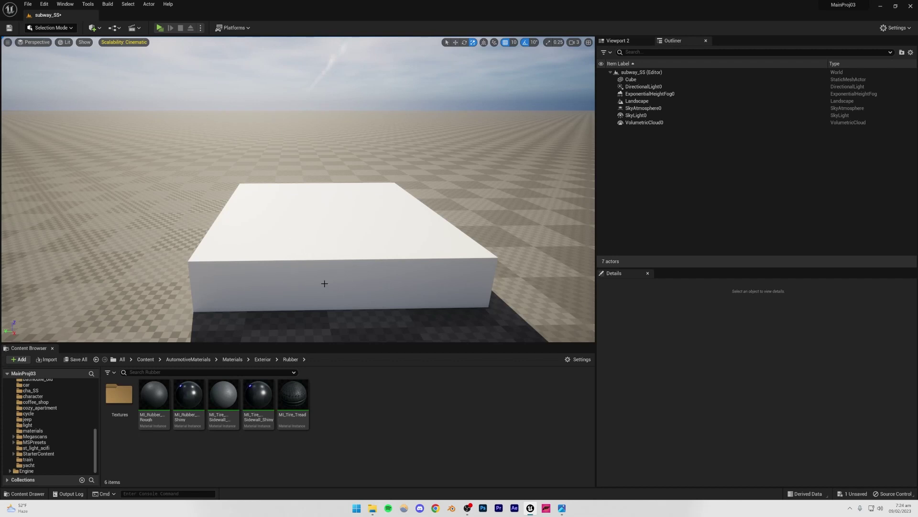
Place the Booty_Hip_Hop_Dance skeletal mesh from the Content folder on top of the slab as a human scale reference
{"action": "scroll", "coordinate": [205, 308], "scroll_direction": "up", "scroll_amount": 3}
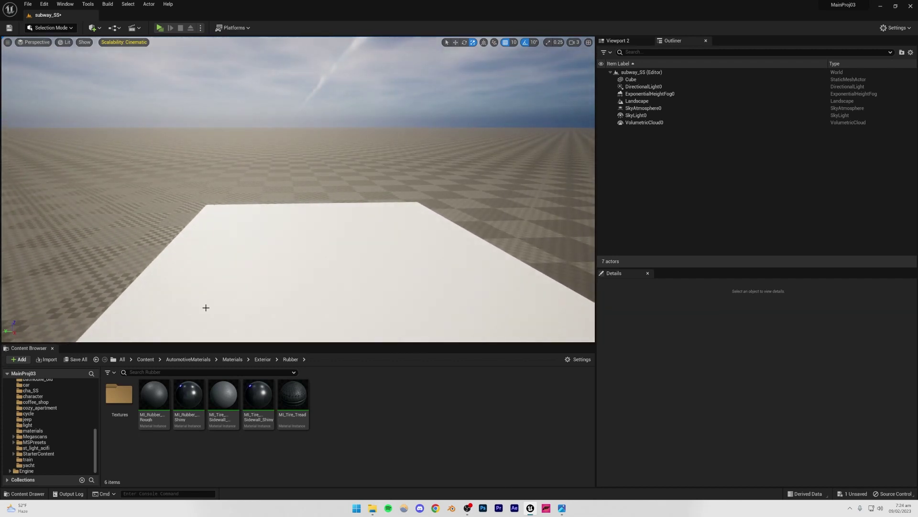
{"action": "scroll", "coordinate": [56, 422], "scroll_direction": "up", "scroll_amount": 5}
{"action": "scroll", "coordinate": [56, 422], "scroll_direction": "up", "scroll_amount": 4}
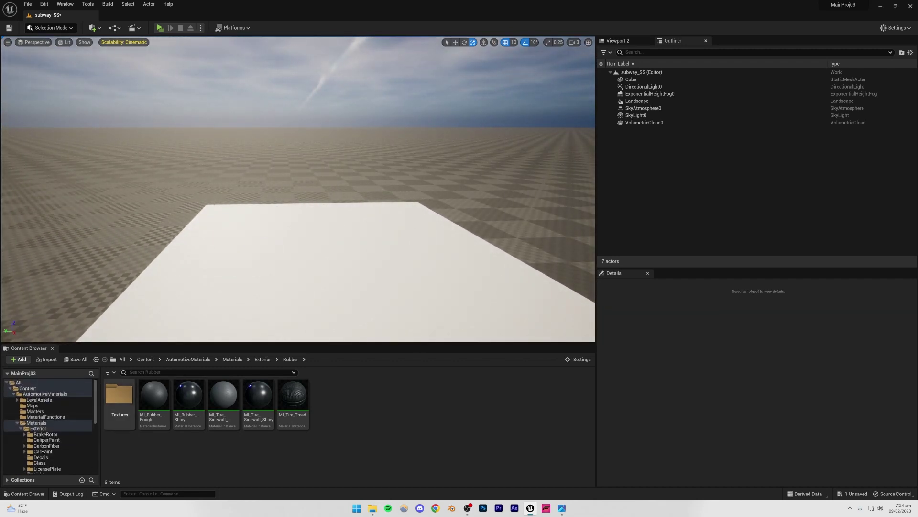
{"action": "type", "text": "man"}
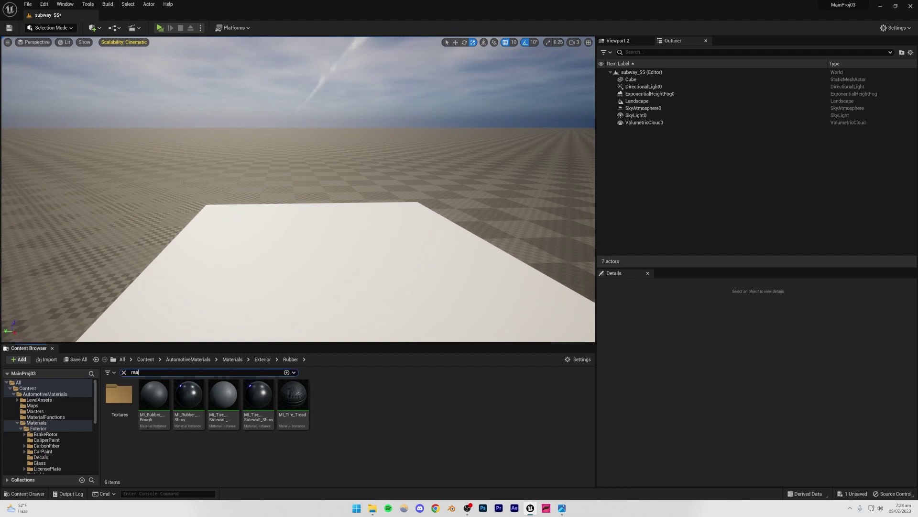
{"action": "left_click", "coordinate": [123, 372]}
{"action": "left_click", "coordinate": [27, 388]}
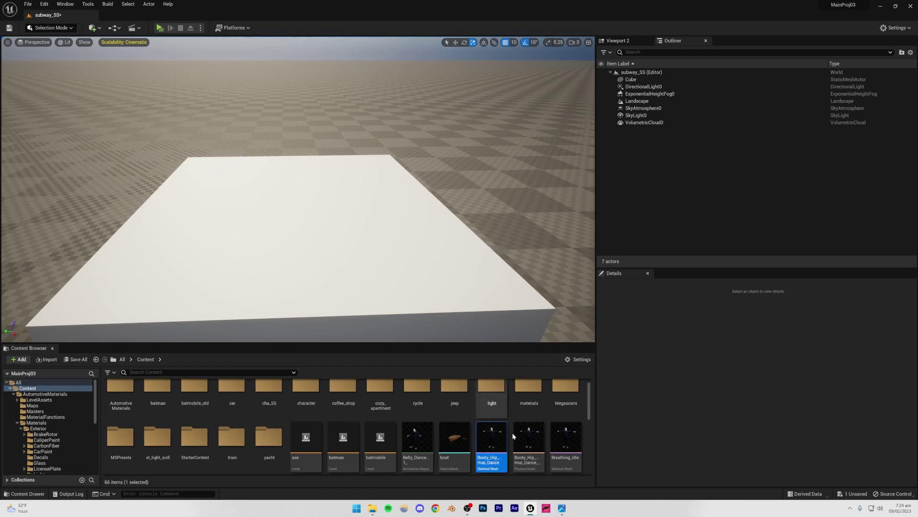
{"action": "left_click_drag", "start_coordinate": [498, 439], "coordinate": [308, 254]}
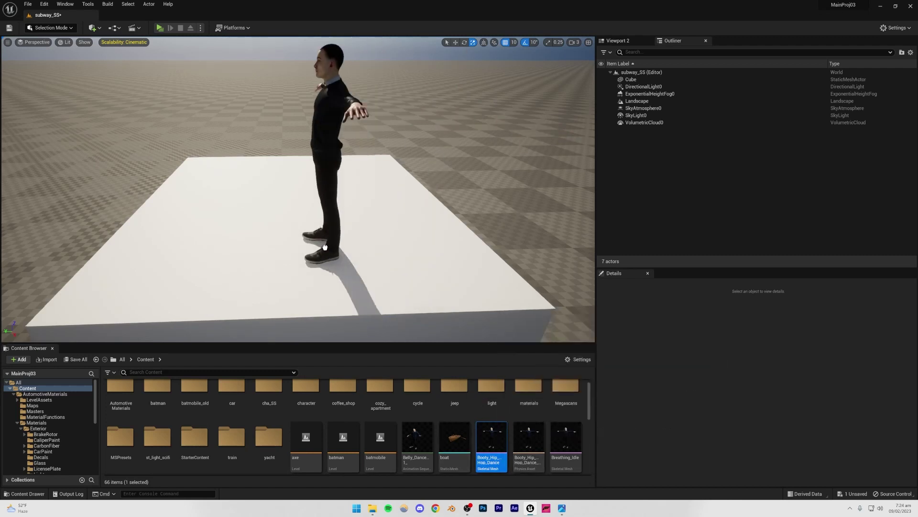
{"action": "right_click_drag", "start_coordinate": [402, 262], "coordinate": [362, 101]}
{"action": "left_click", "coordinate": [363, 84]}
{"action": "right_click_drag", "start_coordinate": [233, 191], "coordinate": [194, 190]}
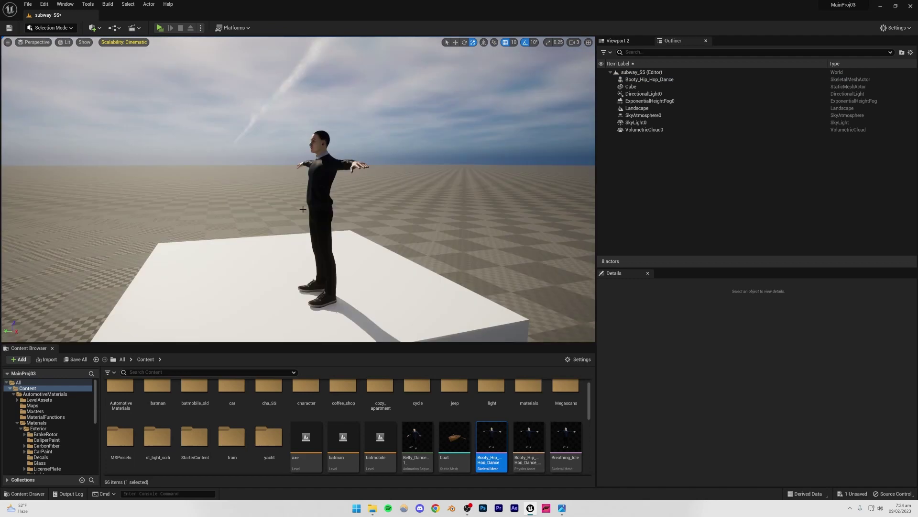
{"action": "left_click", "coordinate": [280, 201]}
{"action": "left_click", "coordinate": [369, 128]}
Enlarge the slab under the character evenly in X and Y to a scale of about 5.29
{"action": "right_click_drag", "start_coordinate": [370, 127], "coordinate": [357, 182]}
{"action": "key", "text": "s"}
{"action": "left_click", "coordinate": [301, 279]}
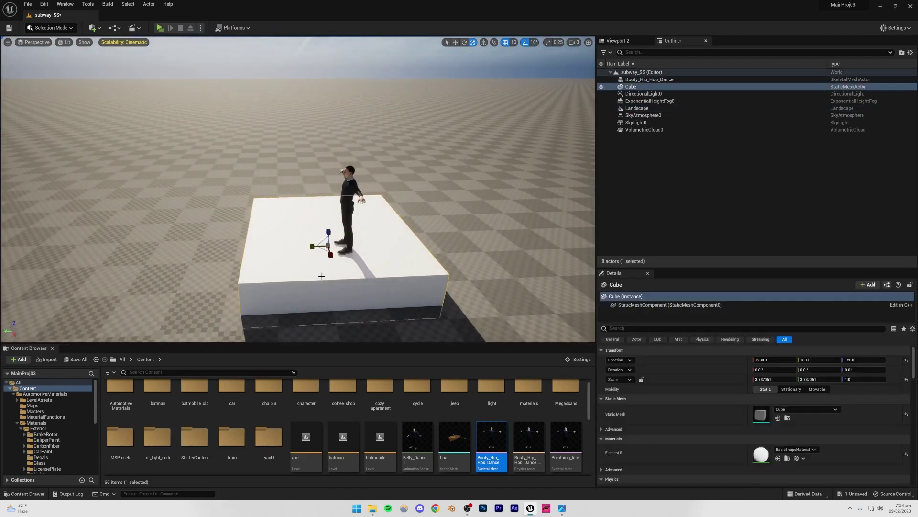
{"action": "right_click_drag", "start_coordinate": [301, 280], "coordinate": [331, 258]}
{"action": "key", "text": "s"}
{"action": "left_click_drag", "start_coordinate": [336, 223], "coordinate": [351, 236]}
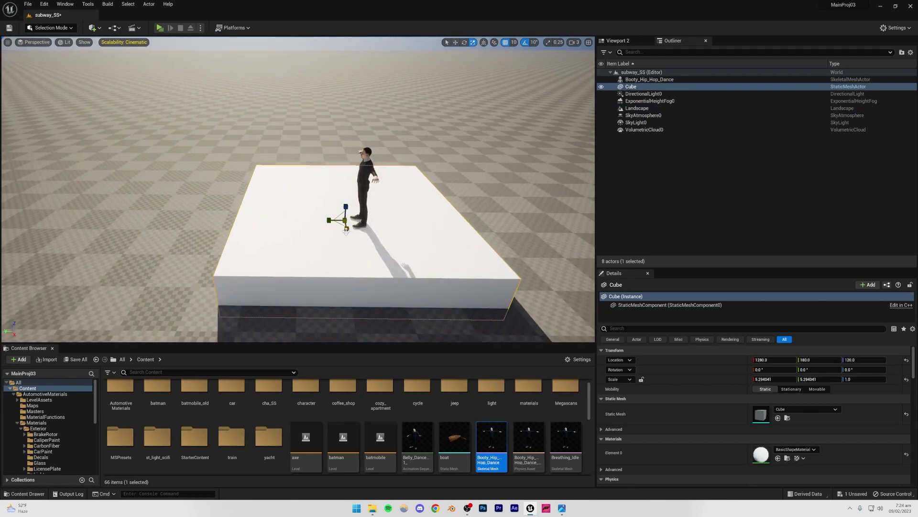
{"action": "key", "text": "w"}
{"action": "right_click_drag", "start_coordinate": [360, 228], "coordinate": [295, 222]}
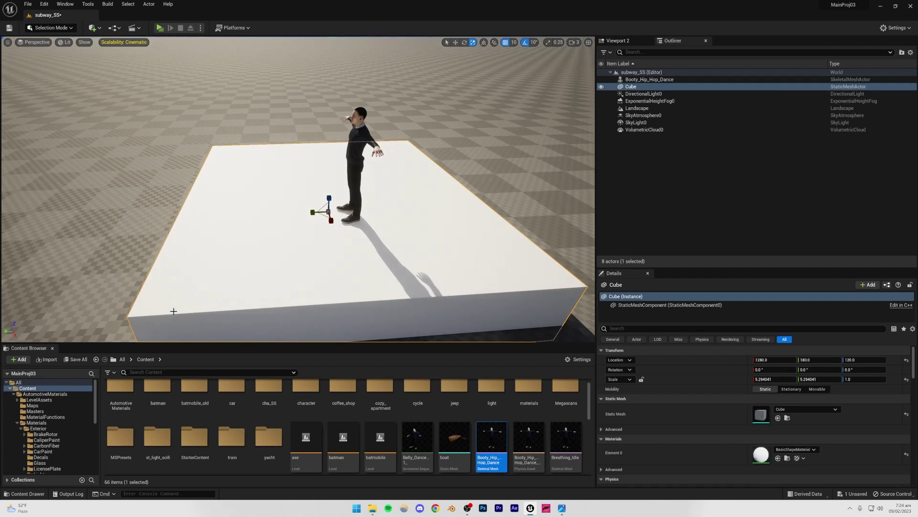
Apply the Canyon_Rocky_Ground material instance from the Megascans Surfaces folder to the slab
{"action": "left_click", "coordinate": [41, 395]}
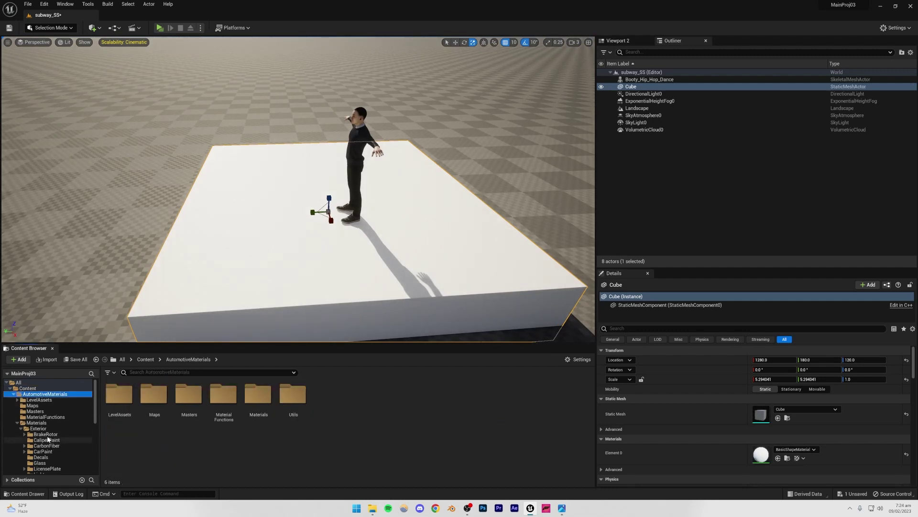
{"action": "scroll", "coordinate": [48, 440], "scroll_direction": "down", "scroll_amount": 4}
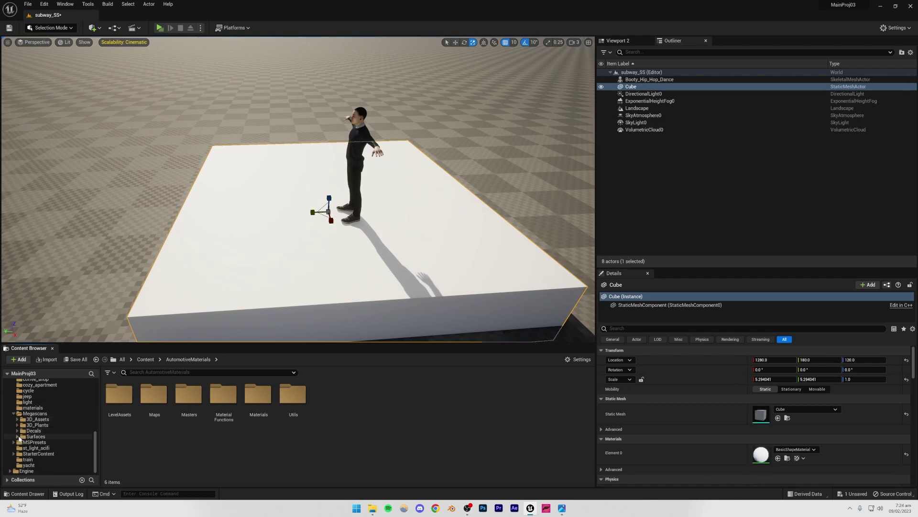
{"action": "left_click", "coordinate": [48, 442]}
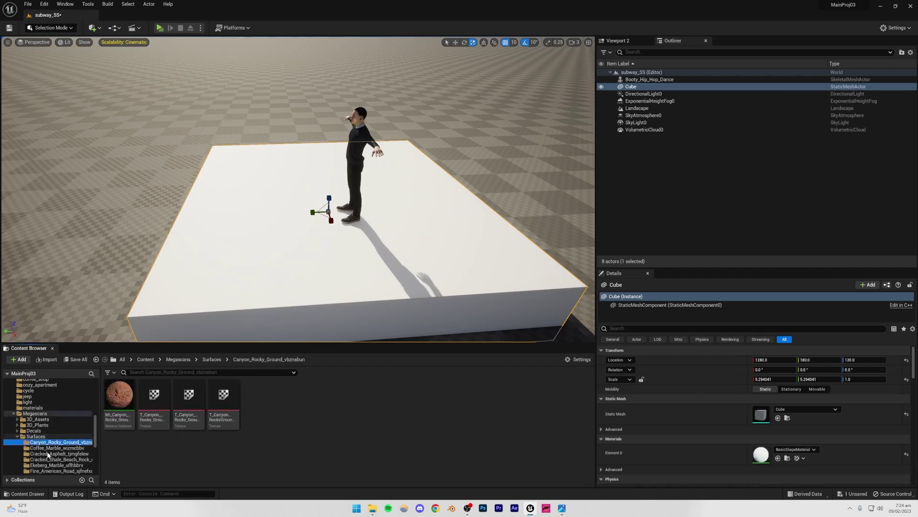
{"action": "scroll", "coordinate": [50, 450], "scroll_direction": "down", "scroll_amount": 1}
{"action": "scroll", "coordinate": [68, 437], "scroll_direction": "down", "scroll_amount": 1}
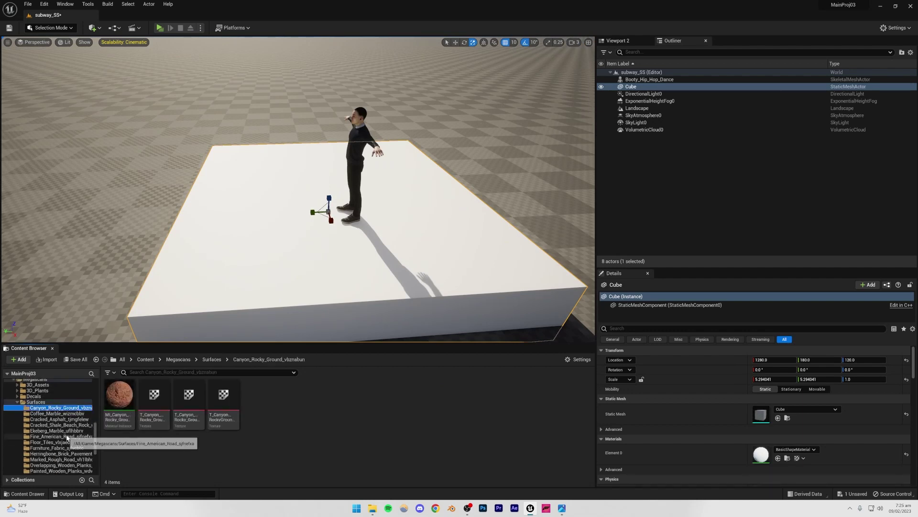
{"action": "left_click", "coordinate": [50, 408]}
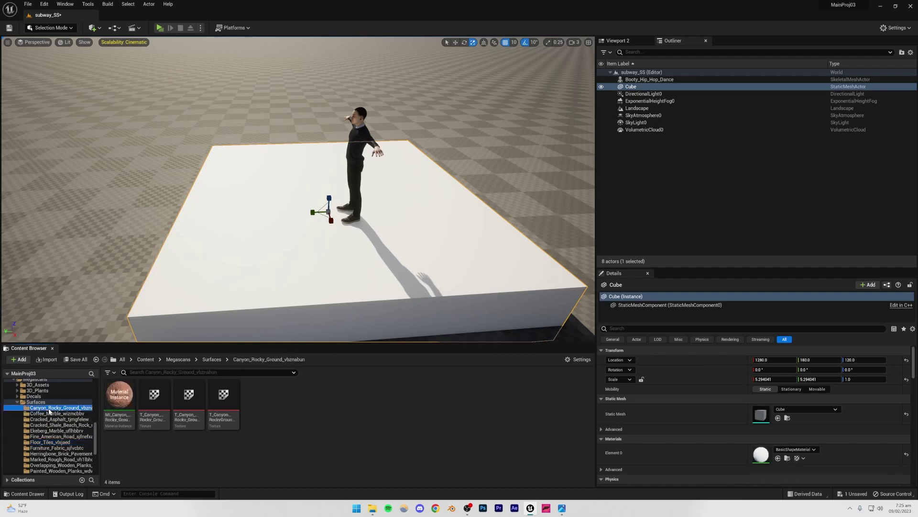
{"action": "left_click_drag", "start_coordinate": [114, 403], "coordinate": [241, 258]}
{"action": "scroll", "coordinate": [241, 258], "scroll_direction": "up", "scroll_amount": 5}
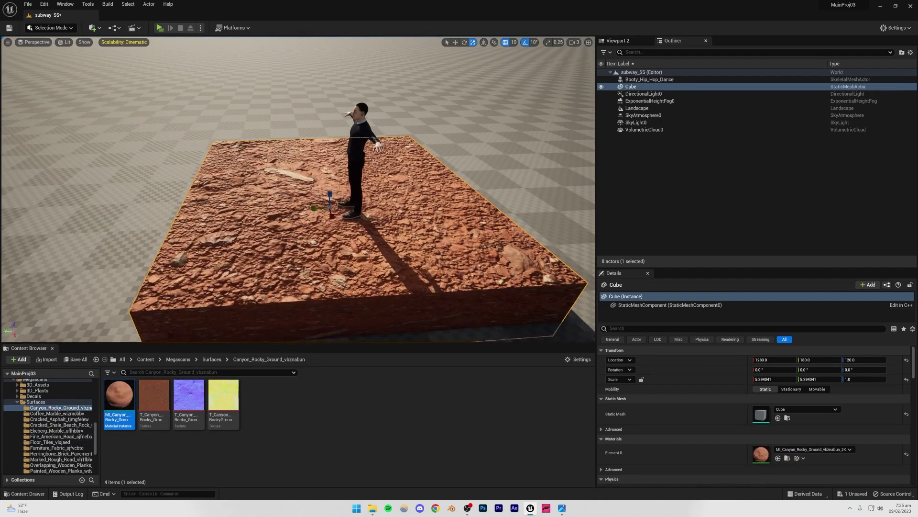
{"action": "right_click_drag", "start_coordinate": [409, 206], "coordinate": [409, 252]}
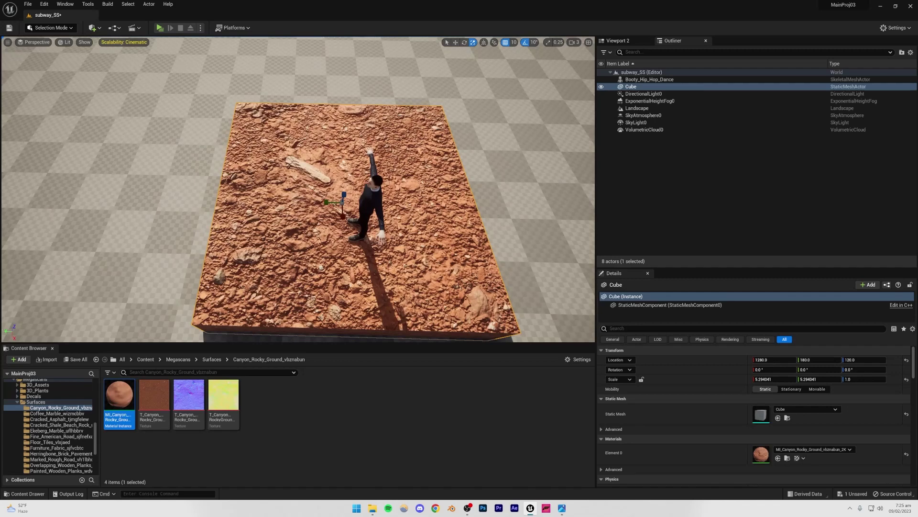
Try out different scales on the rock-textured slab and undo them
{"action": "scroll", "coordinate": [321, 178], "scroll_direction": "down", "scroll_amount": 2}
{"action": "left_click_drag", "start_coordinate": [314, 197], "coordinate": [329, 306]}
{"action": "key", "text": "ctrl+z"}
{"action": "left_click_drag", "start_coordinate": [329, 248], "coordinate": [345, 233]}
{"action": "mouse_move", "coordinate": [269, 45]}
{"action": "right_mouse_down"}
{"action": "mouse_move", "coordinate": [330, 53]}
{"action": "mouse_move", "coordinate": [269, 45]}
{"action": "right_mouse_up"}
{"action": "key", "text": "ctrl+z"}
Scale the slab to about 6.41 in X and Y and reset its material to the default WorldGridMaterial
{"action": "right_click_drag", "start_coordinate": [289, 251], "coordinate": [290, 251]}
{"action": "left_click_drag", "start_coordinate": [297, 231], "coordinate": [320, 224]}
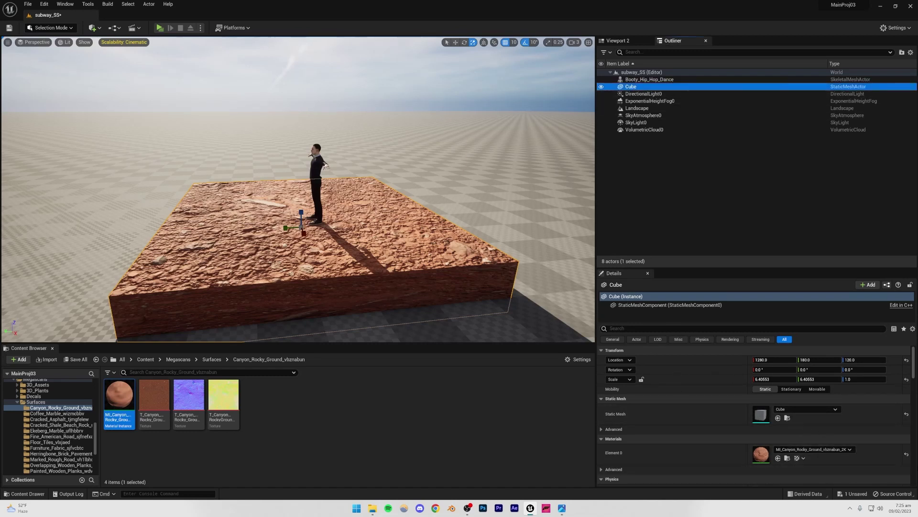
{"action": "left_click", "coordinate": [906, 454]}
{"action": "right_click_drag", "start_coordinate": [383, 239], "coordinate": [382, 275]}
{"action": "left_click_drag", "start_coordinate": [133, 343], "coordinate": [132, 391]}
{"action": "right_click_drag", "start_coordinate": [326, 230], "coordinate": [318, 263]}
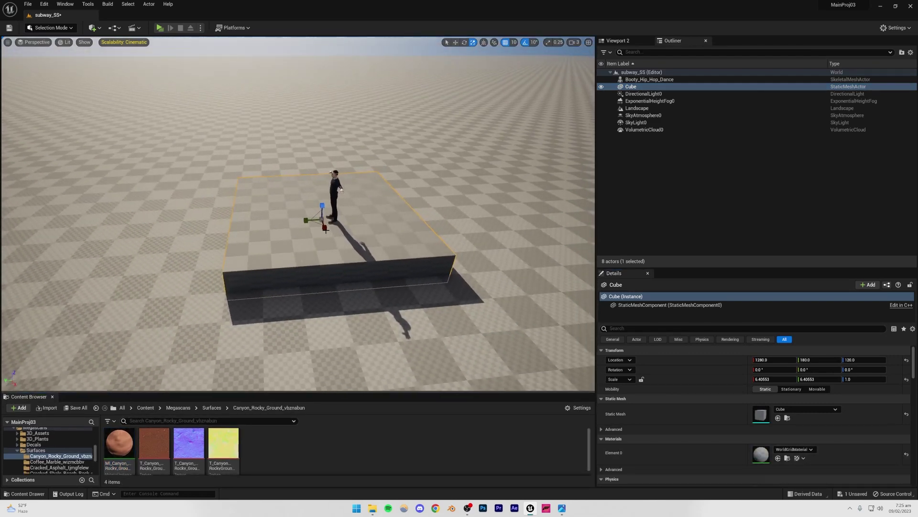
Enlarge the slab evenly in X and Y to a scale of about 7.7
{"action": "left_click_drag", "start_coordinate": [318, 224], "coordinate": [332, 216]}
{"action": "right_click_drag", "start_coordinate": [332, 216], "coordinate": [407, 242]}
{"action": "right_click_drag", "start_coordinate": [52, 201], "coordinate": [110, 206]}
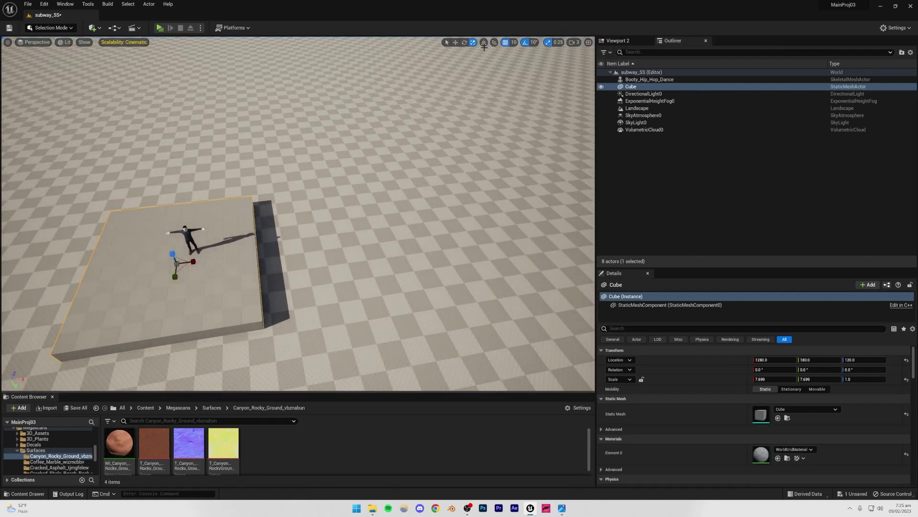
Duplicate the slab along X and butt the copy against the original's edge at X 510
{"action": "right_click_drag", "start_coordinate": [325, 239], "coordinate": [287, 238]}
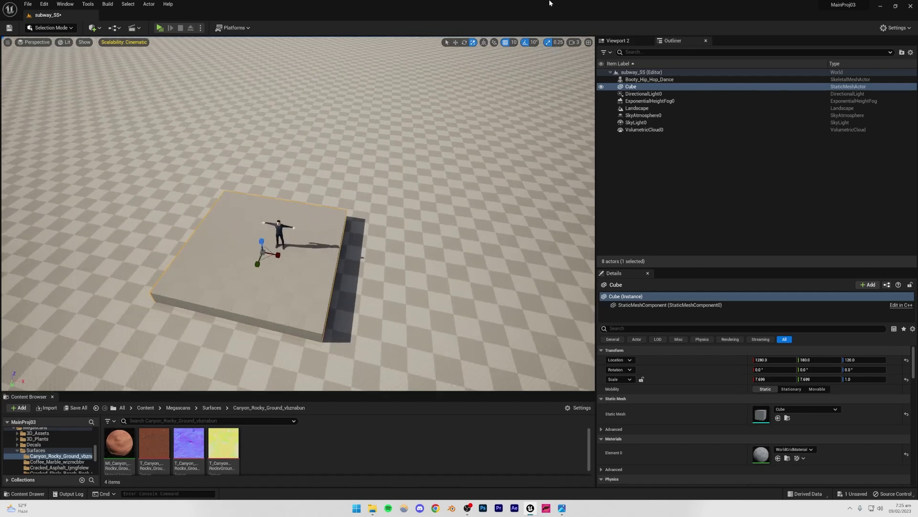
{"action": "left_click_drag", "start_coordinate": [279, 254], "coordinate": [140, 227], "text": "alt"}
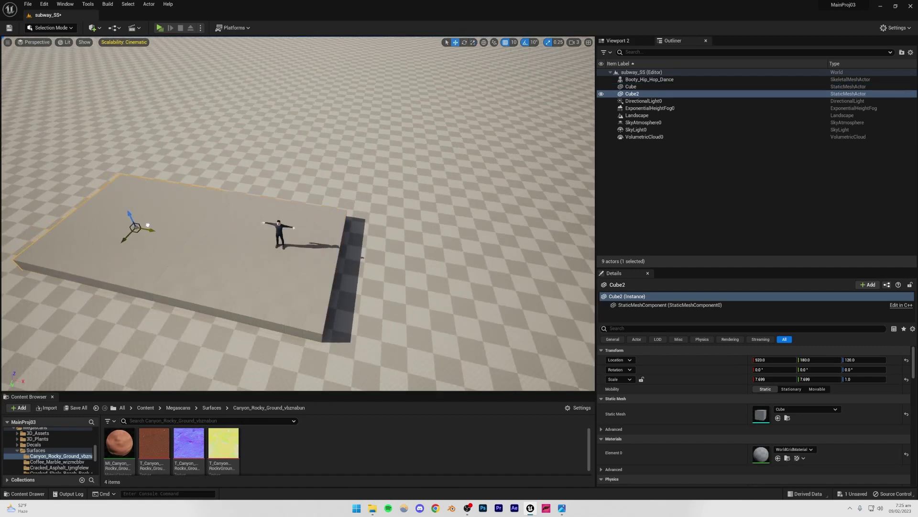
{"action": "right_click_drag", "start_coordinate": [251, 238], "coordinate": [285, 275]}
{"action": "key", "text": "w"}
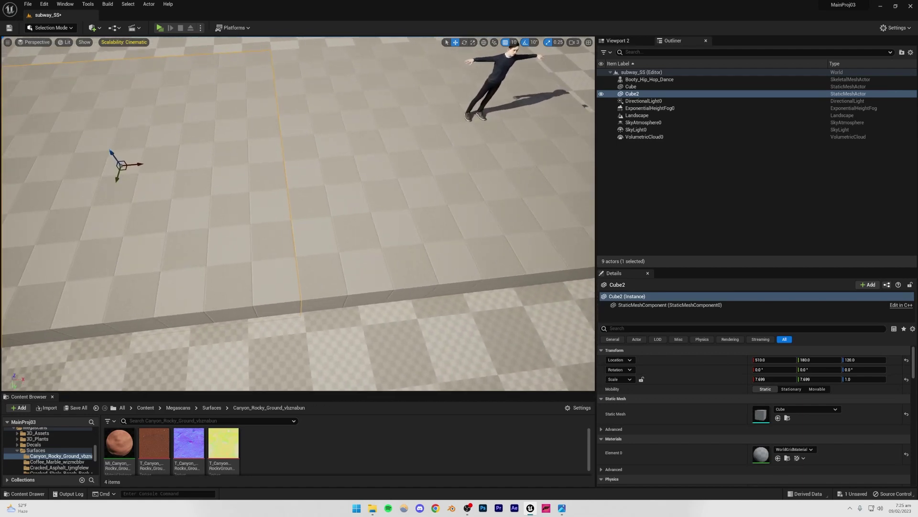
Select both slabs and duplicate the pair along X to extend the floor to four slabs
{"action": "left_click", "coordinate": [320, 220]}
{"action": "right_click_drag", "start_coordinate": [320, 220], "coordinate": [134, 205]}
{"action": "key", "text": "d"}
{"action": "key", "text": "s"}
{"action": "left_click", "coordinate": [336, 187], "text": "shift"}
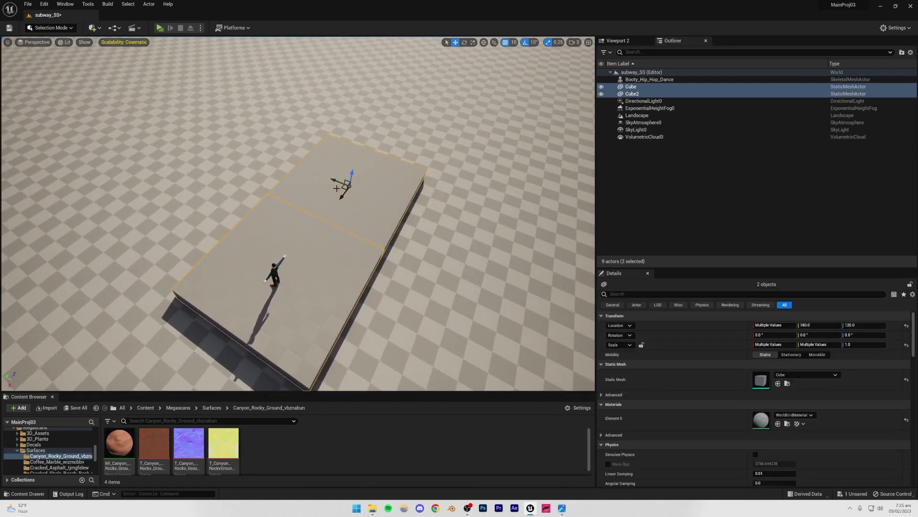
{"action": "left_click_drag", "start_coordinate": [340, 203], "coordinate": [455, 107], "text": "alt"}
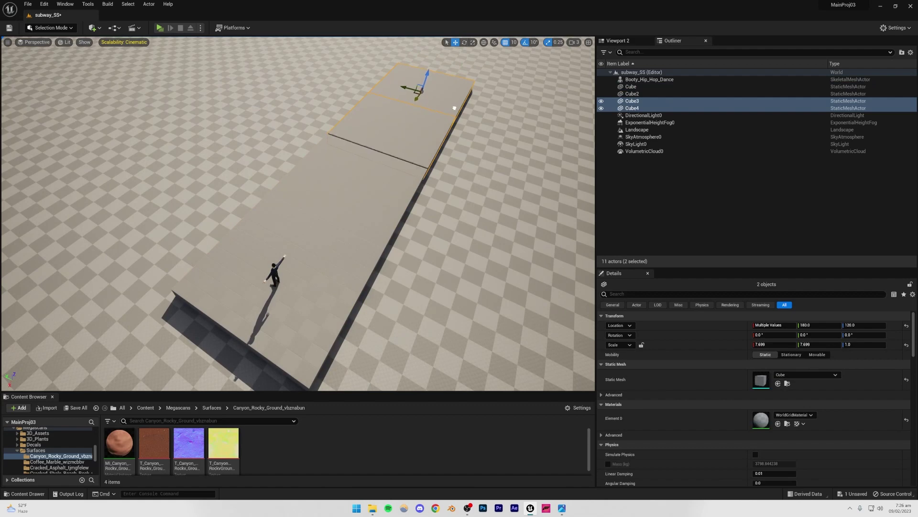
Examine the extended floor from several angles, checking its length and the joints between the slabs
{"action": "left_click", "coordinate": [478, 192]}
{"action": "right_click_drag", "start_coordinate": [479, 191], "coordinate": [532, 120]}
{"action": "key", "text": "q"}
{"action": "key", "text": "a"}
{"action": "key", "text": "q"}
{"action": "key", "text": "d"}
{"action": "key", "text": "s"}
{"action": "key", "text": "w"}
{"action": "key", "text": "w"}
{"action": "key", "text": "s"}
{"action": "key", "text": "e"}
{"action": "key", "text": "s"}
{"action": "key", "text": "q"}
{"action": "key", "text": "a"}
{"action": "key", "text": "e"}
{"action": "right_click_drag", "start_coordinate": [494, 240], "coordinate": [494, 259]}
Duplicate all four floor slabs, rotate the copies -90° about X, and position them as a wall along the floor's long edge
{"action": "left_click", "coordinate": [278, 312]}
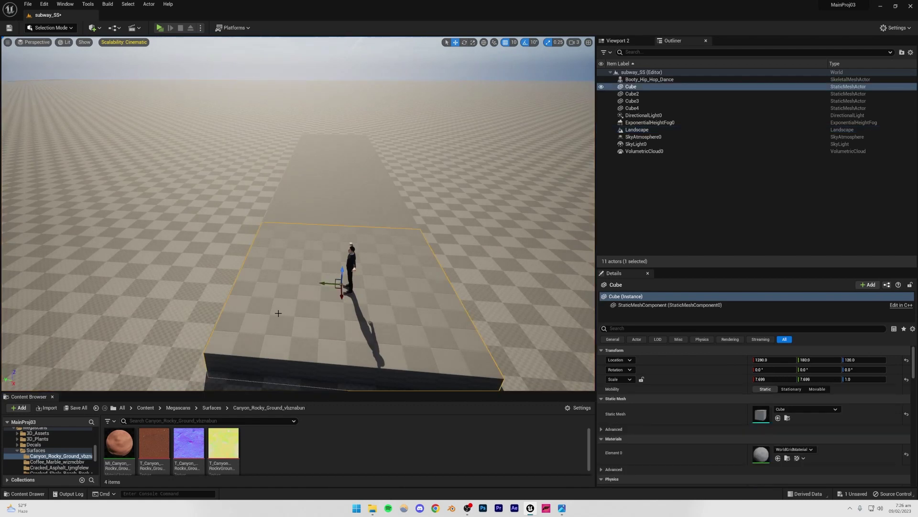
{"action": "left_click", "coordinate": [319, 163], "text": "ctrl"}
{"action": "mouse_move", "coordinate": [324, 145]}
{"action": "left_mouse_down", "text": "alt"}
{"action": "mouse_move", "coordinate": [257, 149]}
{"action": "mouse_move", "coordinate": [272, 150]}
{"action": "mouse_move", "coordinate": [288, 111]}
{"action": "mouse_move", "coordinate": [315, 145]}
{"action": "left_mouse_up", "text": "alt"}
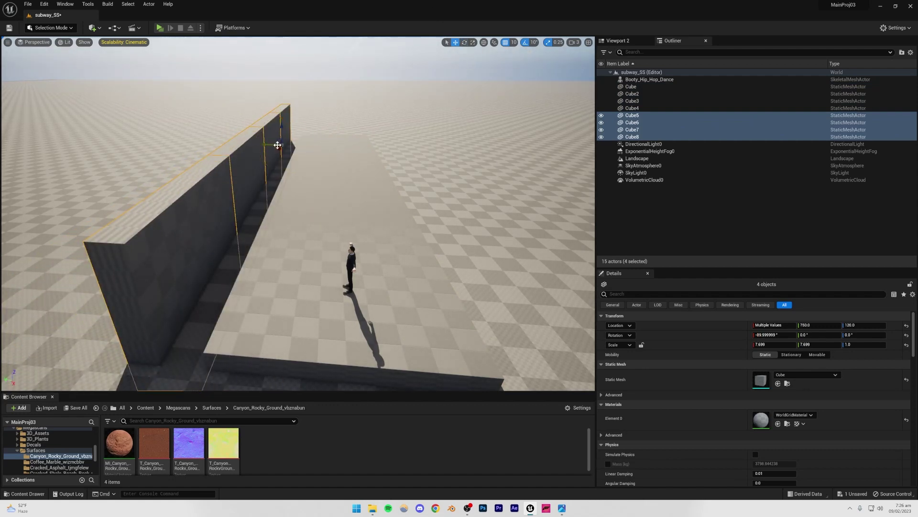
{"action": "left_click_drag", "start_coordinate": [273, 145], "coordinate": [296, 95]}
View the wall and character from near floor level and bring up the reference image HighresScreenshot00012.png for comparison
{"action": "right_click_drag", "start_coordinate": [303, 105], "coordinate": [310, 37]}
{"action": "key", "text": "w"}
{"action": "left_click", "coordinate": [334, 204]}
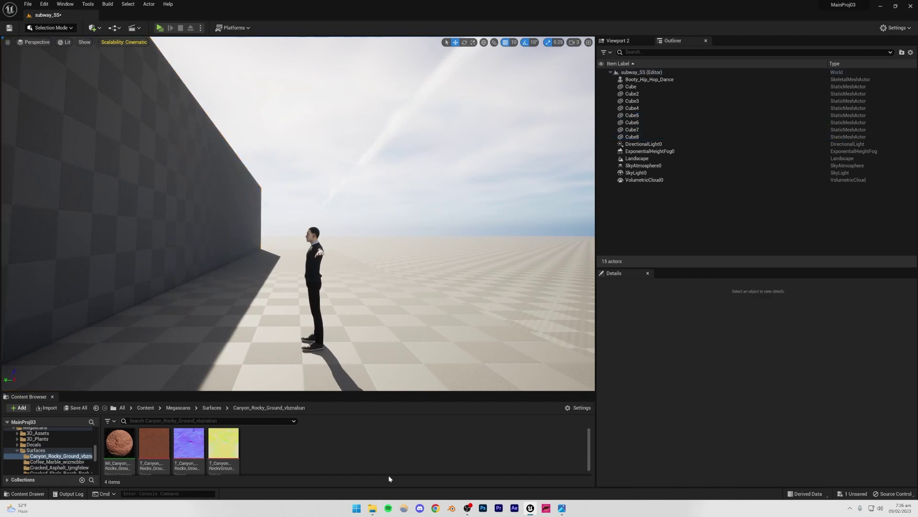
{"action": "left_click", "coordinate": [562, 508]}
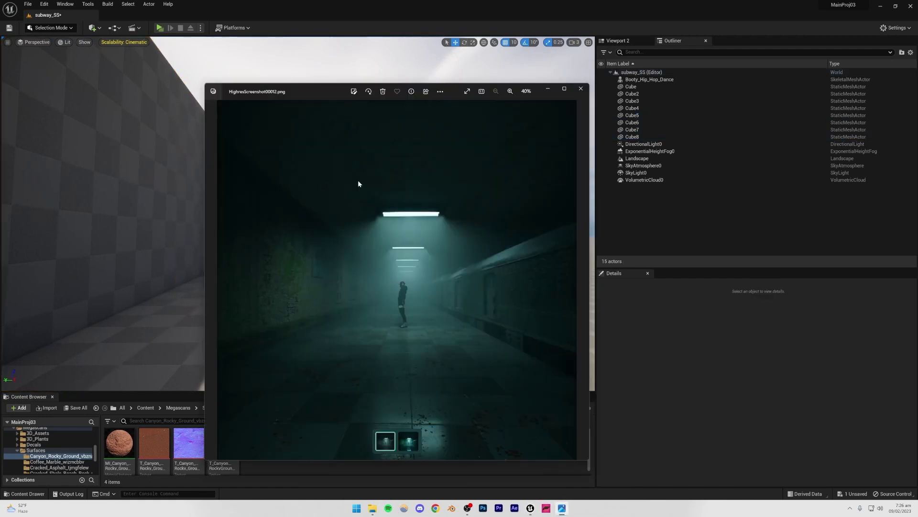
Select the four floor slabs and duplicate them straight up to Z 870 to form a ceiling above the character
{"action": "left_click", "coordinate": [253, 70]}
{"action": "key", "text": "s"}
{"action": "right_click_drag", "start_coordinate": [266, 121], "coordinate": [239, 143]}
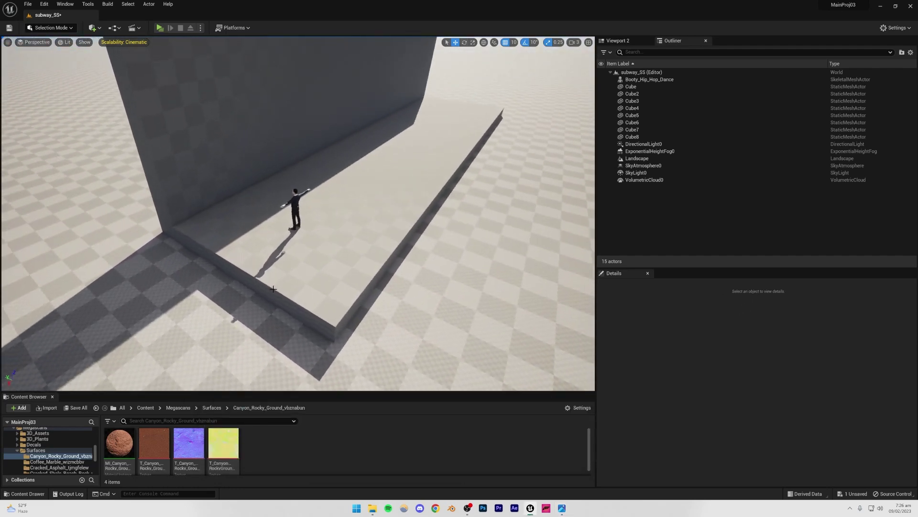
{"action": "left_click", "coordinate": [344, 223]}
{"action": "left_click", "coordinate": [432, 143], "text": "ctrl"}
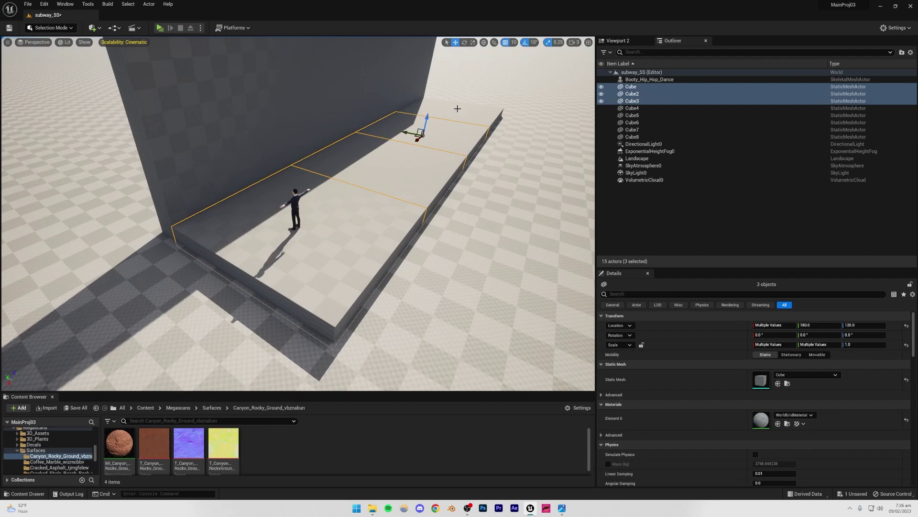
{"action": "right_click_drag", "start_coordinate": [298, 213], "coordinate": [345, 148]}
{"action": "left_click_drag", "start_coordinate": [295, 234], "coordinate": [303, 164], "text": "alt"}
{"action": "left_click", "coordinate": [418, 168]}
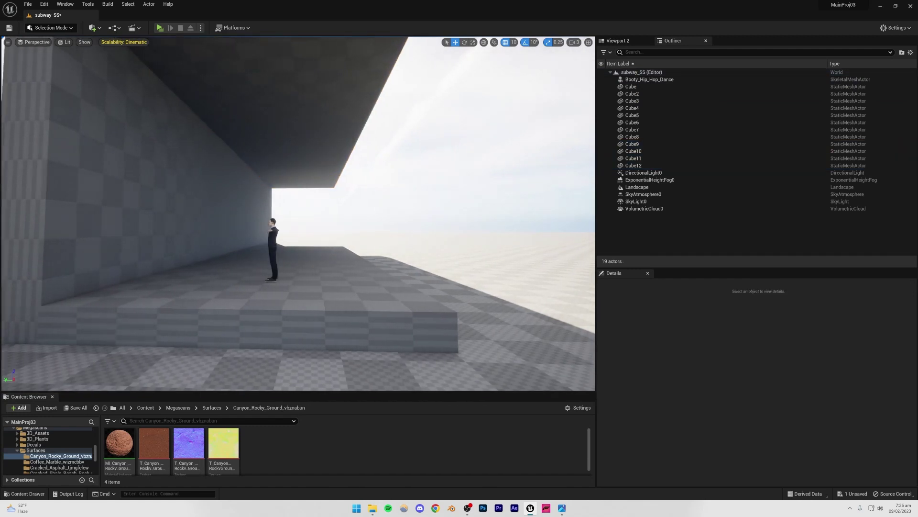
View the new ceiling from near floor level and compare the space with the reference image HighresScreenshot00012.png
{"action": "right_click_drag", "start_coordinate": [418, 168], "coordinate": [421, 167]}
{"action": "right_click_drag", "start_coordinate": [279, 61], "coordinate": [279, 61]}
{"action": "key", "text": "w"}
{"action": "right_click_drag", "start_coordinate": [356, 165], "coordinate": [359, 146]}
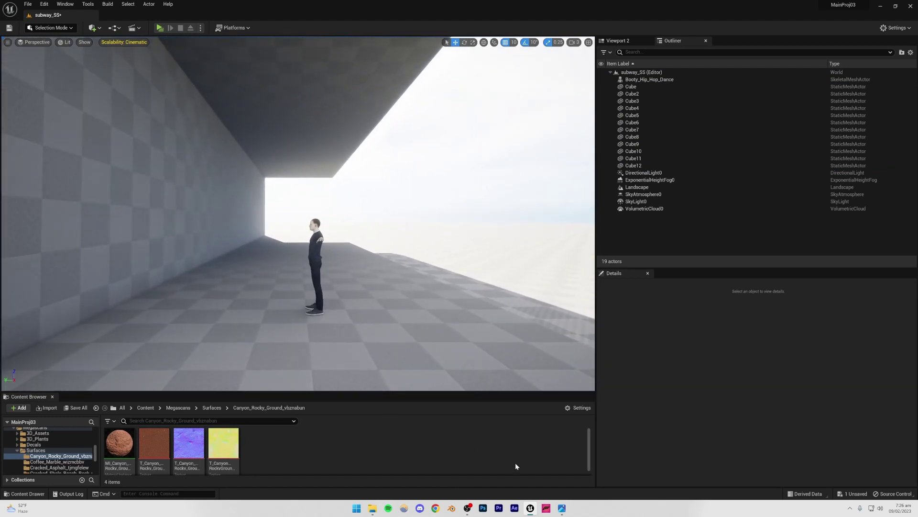
{"action": "left_click", "coordinate": [562, 507]}
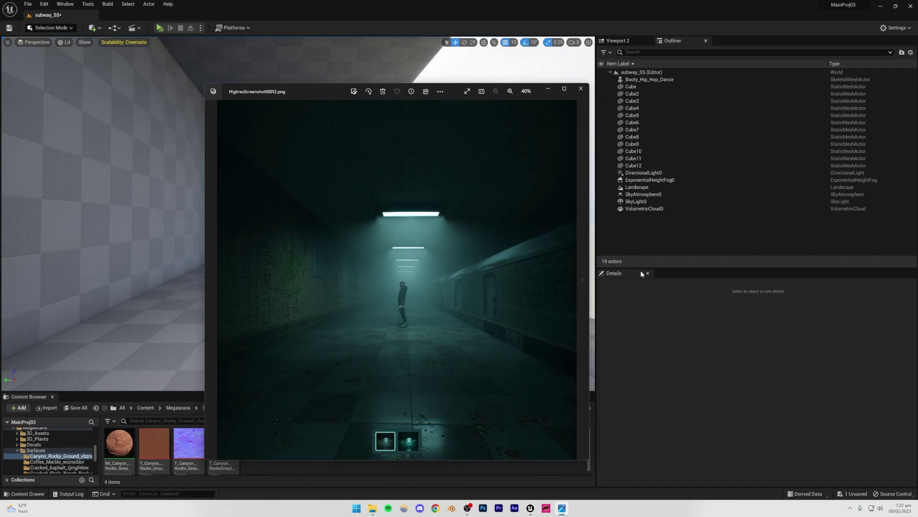
{"action": "left_click", "coordinate": [611, 244]}
Select the four ceiling slabs and duplicate them along Y so the ceiling extends beyond the floor's open long edge
{"action": "left_click", "coordinate": [376, 172]}
{"action": "right_click_drag", "start_coordinate": [376, 171], "coordinate": [377, 168]}
{"action": "left_click", "coordinate": [333, 213], "text": "shift"}
{"action": "left_click", "coordinate": [335, 142], "text": "shift"}
{"action": "left_click", "coordinate": [336, 142], "text": "shift"}
{"action": "right_click_drag", "start_coordinate": [335, 142], "coordinate": [275, 120]}
{"action": "left_click_drag", "start_coordinate": [254, 125], "coordinate": [380, 137], "text": "alt"}
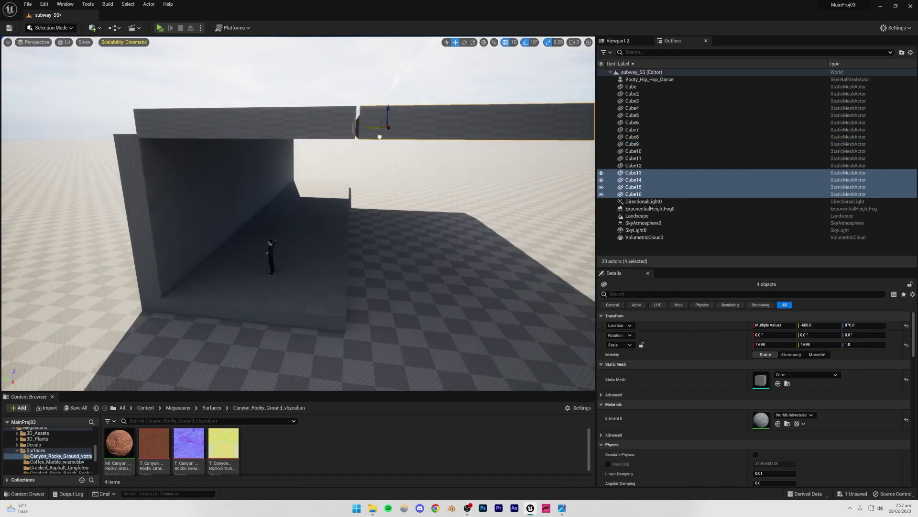
{"action": "right_click_drag", "start_coordinate": [378, 137], "coordinate": [378, 137]}
{"action": "key", "text": "Escape"}
Select the four wall slabs and duplicate them along Y to -1000 as the opposite wall of the tunnel
{"action": "left_click", "coordinate": [174, 217]}
{"action": "right_click_drag", "start_coordinate": [174, 217], "coordinate": [174, 218]}
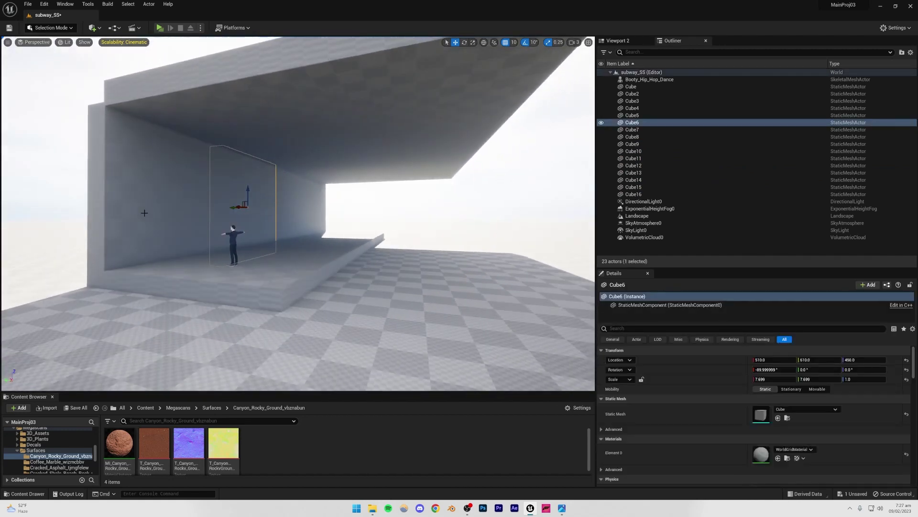
{"action": "left_click", "coordinate": [147, 210], "text": "shift"}
{"action": "left_click", "coordinate": [330, 201]}
{"action": "left_click", "coordinate": [318, 200]}
{"action": "left_click", "coordinate": [286, 207], "text": "shift"}
{"action": "left_click", "coordinate": [252, 209], "text": "shift"}
{"action": "left_click", "coordinate": [161, 205], "text": "ctrl"}
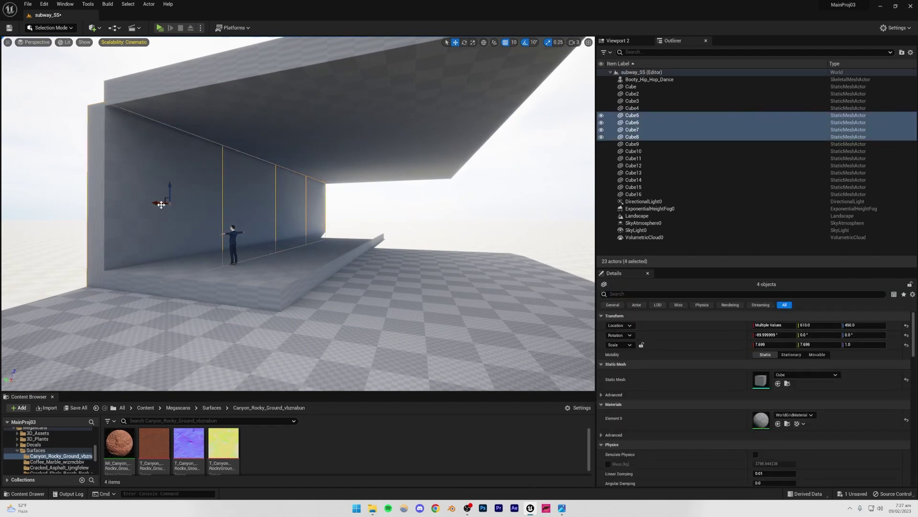
{"action": "left_click_drag", "start_coordinate": [156, 206], "coordinate": [449, 218], "text": "alt"}
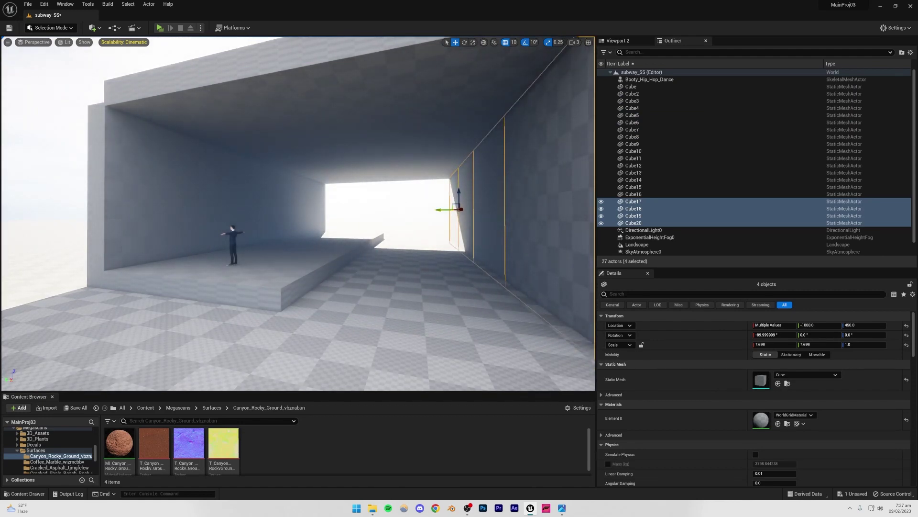
Delete the directional light, exponential height fog, landscape, sky atmosphere, sky light and volumetric cloud from the level
{"action": "scroll", "coordinate": [382, 219], "scroll_direction": "down", "scroll_amount": 3}
{"action": "left_click", "coordinate": [321, 178]}
{"action": "key", "text": "w"}
{"action": "right_click_drag", "start_coordinate": [328, 179], "coordinate": [347, 163]}
{"action": "key", "text": "a"}
{"action": "key", "text": "a"}
{"action": "key", "text": "d"}
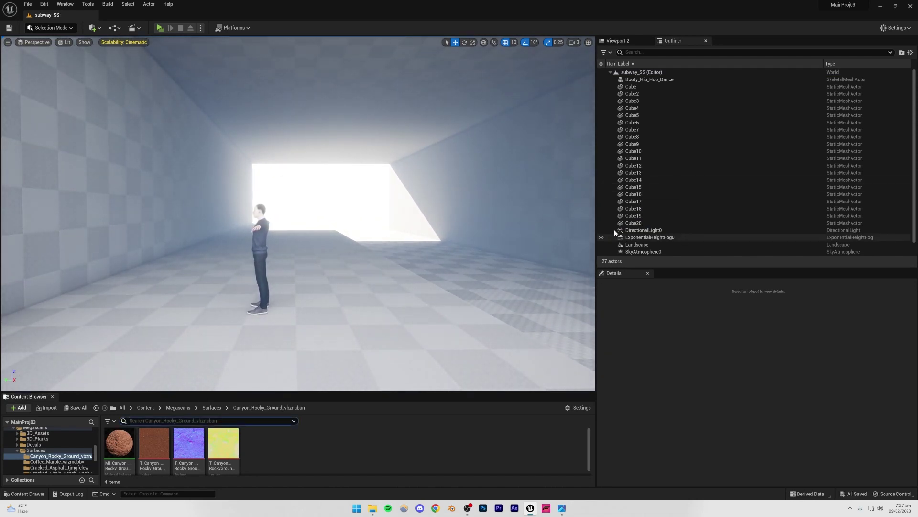
{"action": "left_click", "coordinate": [601, 231]}
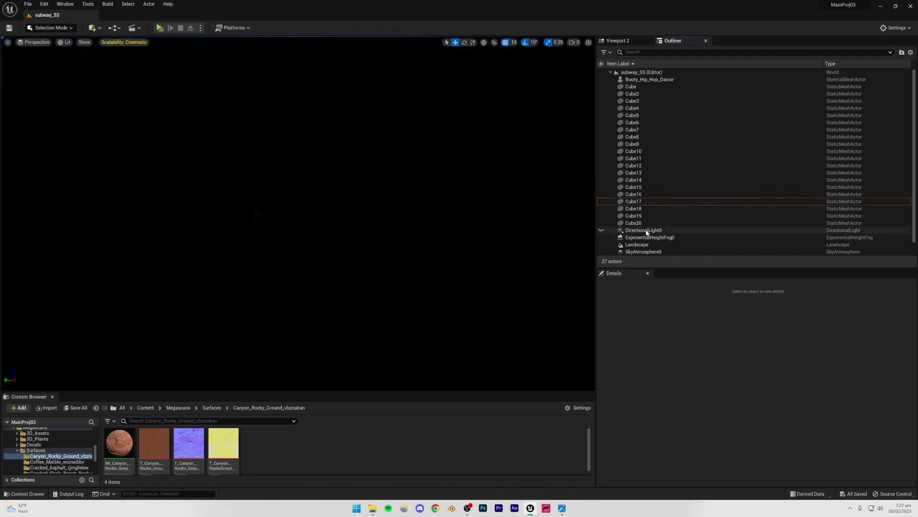
{"action": "left_click", "coordinate": [643, 231]}
{"action": "scroll", "coordinate": [637, 244], "scroll_direction": "down", "scroll_amount": 1}
{"action": "left_click", "coordinate": [639, 251], "text": "shift"}
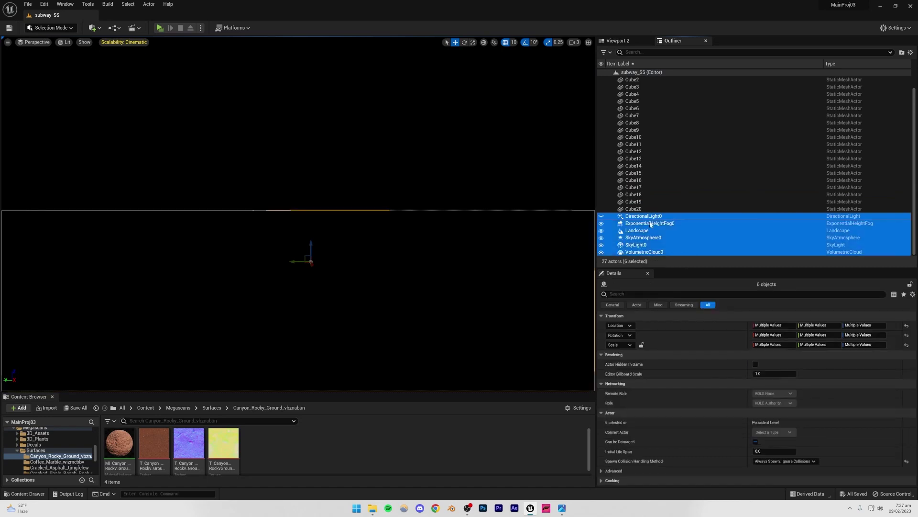
{"action": "key", "text": "Delete"}
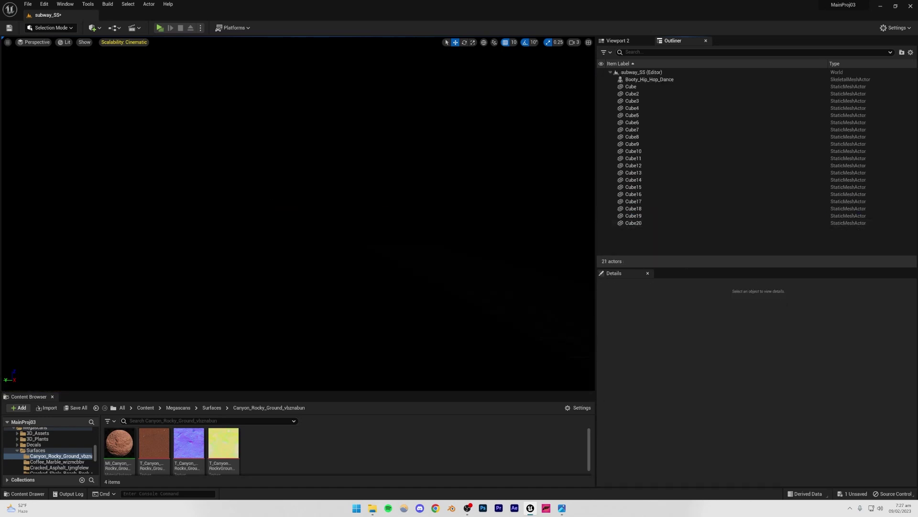
Switch the viewport to Unlit view mode and compare the blocked-out tunnel with the reference image
{"action": "left_click", "coordinate": [66, 43]}
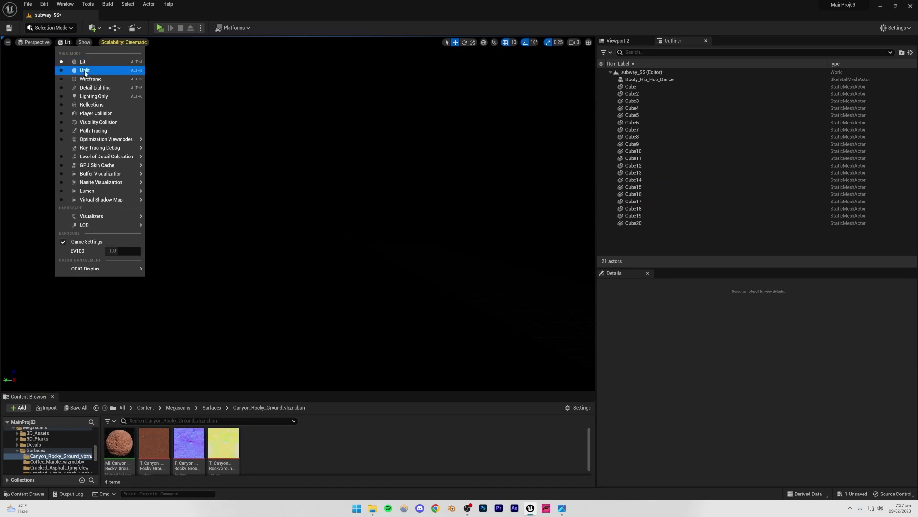
{"action": "left_click", "coordinate": [85, 70]}
{"action": "right_click_drag", "start_coordinate": [312, 190], "coordinate": [421, 258]}
{"action": "right_click_drag", "start_coordinate": [397, 210], "coordinate": [326, 223]}
{"action": "right_click_drag", "start_coordinate": [318, 317], "coordinate": [306, 280]}
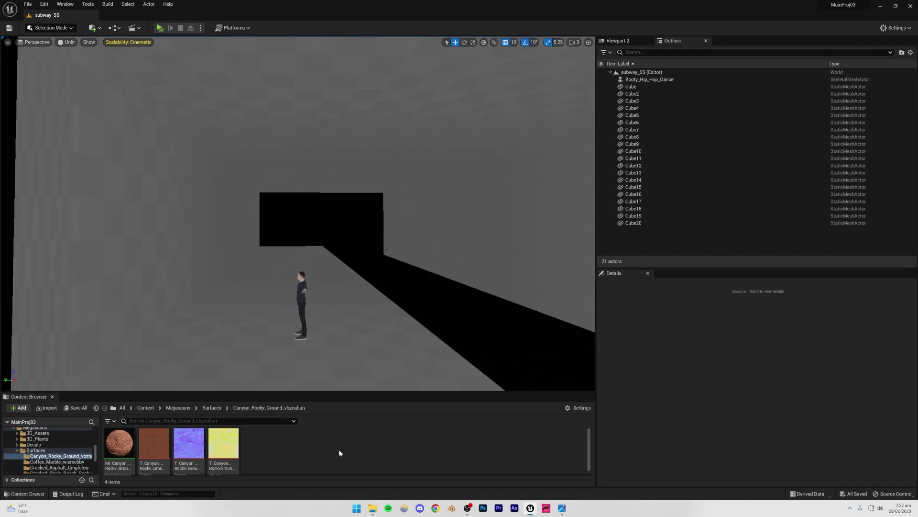
{"action": "left_click", "coordinate": [562, 508]}
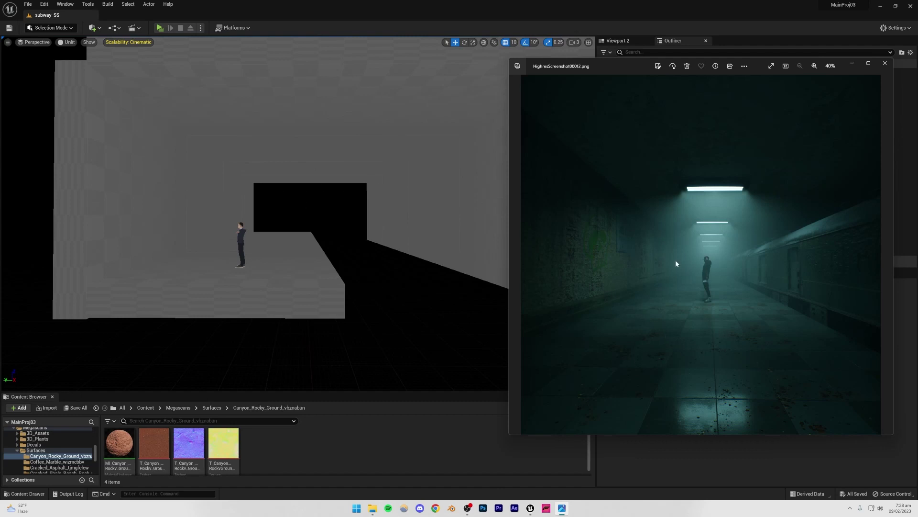
{"action": "left_click", "coordinate": [294, 202]}
{"action": "key", "text": "w"}
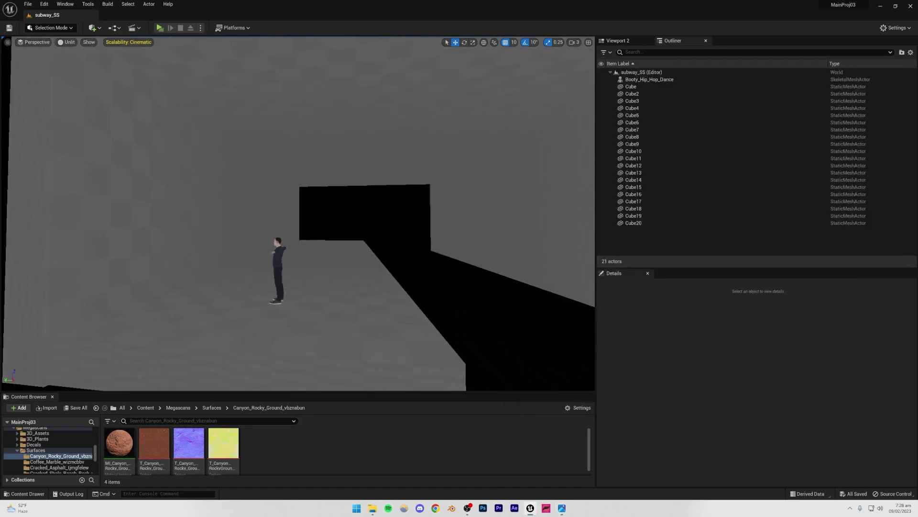
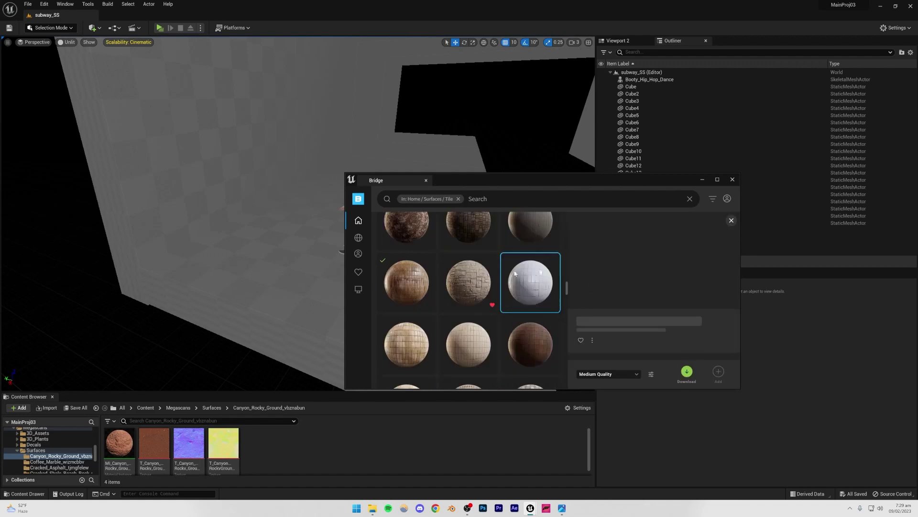
Browse the Surfaces / Tile category in Bridge for a suitable subway floor surface
{"action": "scroll", "coordinate": [517, 295], "scroll_direction": "down", "scroll_amount": 5}
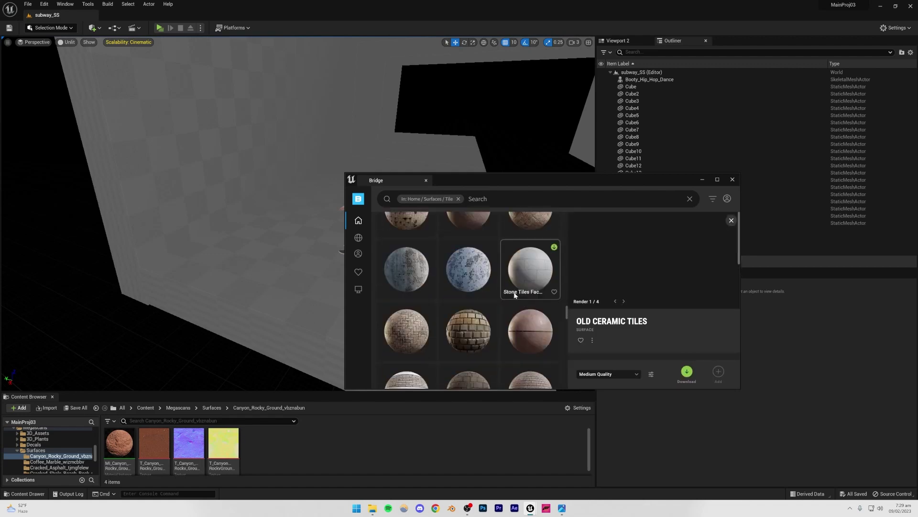
{"action": "scroll", "coordinate": [514, 293], "scroll_direction": "down", "scroll_amount": 6}
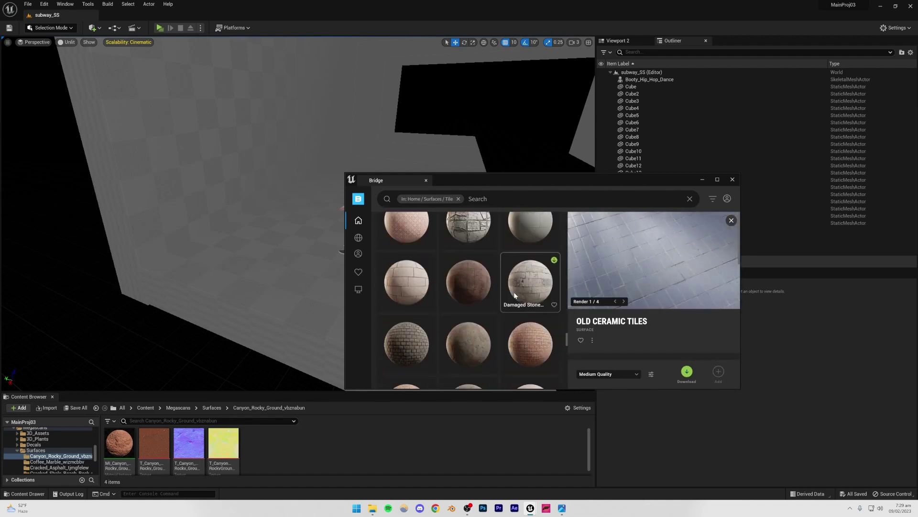
{"action": "scroll", "coordinate": [516, 296], "scroll_direction": "down", "scroll_amount": 6}
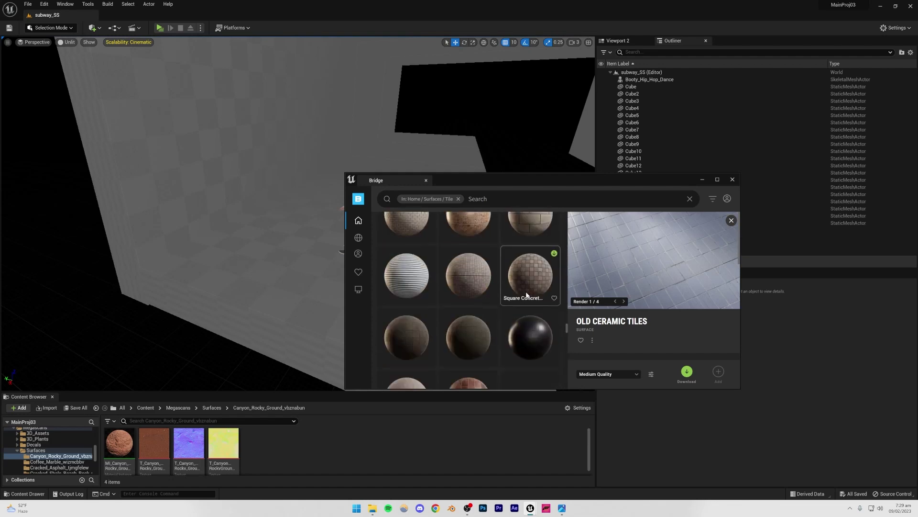
{"action": "scroll", "coordinate": [523, 301], "scroll_direction": "down", "scroll_amount": 5}
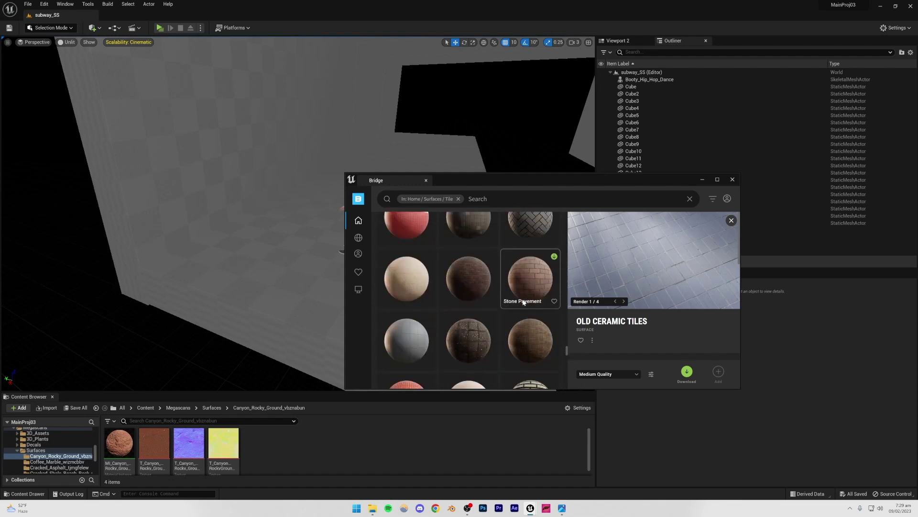
{"action": "scroll", "coordinate": [520, 317], "scroll_direction": "up", "scroll_amount": 5}
{"action": "scroll", "coordinate": [521, 319], "scroll_direction": "up", "scroll_amount": 6}
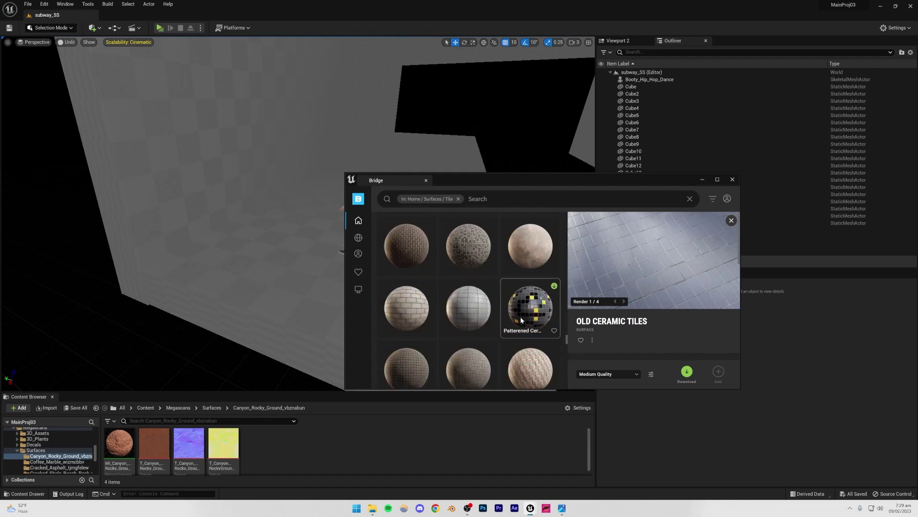
{"action": "scroll", "coordinate": [521, 321], "scroll_direction": "up", "scroll_amount": 6}
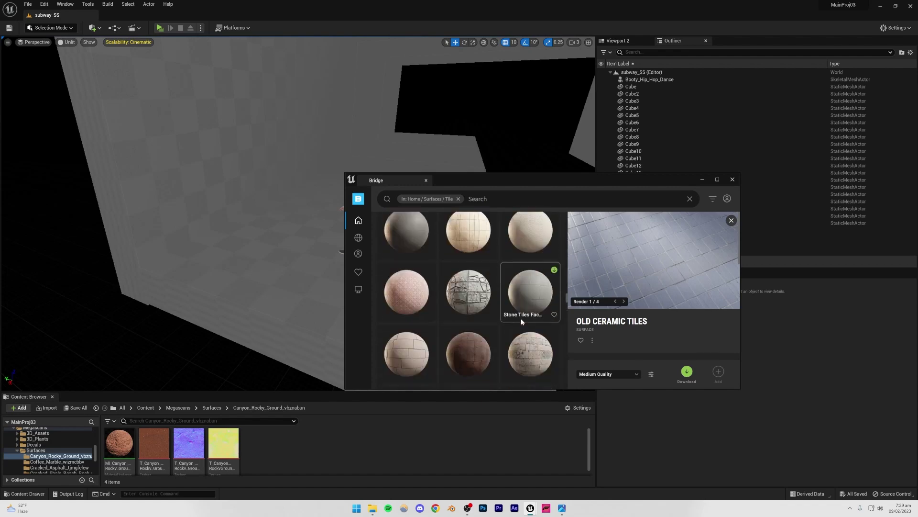
{"action": "scroll", "coordinate": [522, 321], "scroll_direction": "up", "scroll_amount": 6}
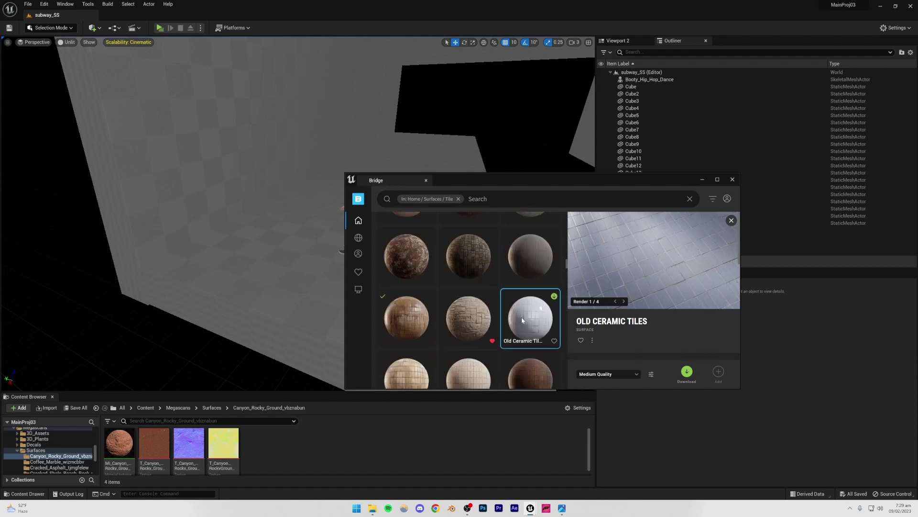
{"action": "scroll", "coordinate": [521, 319], "scroll_direction": "up", "scroll_amount": 6}
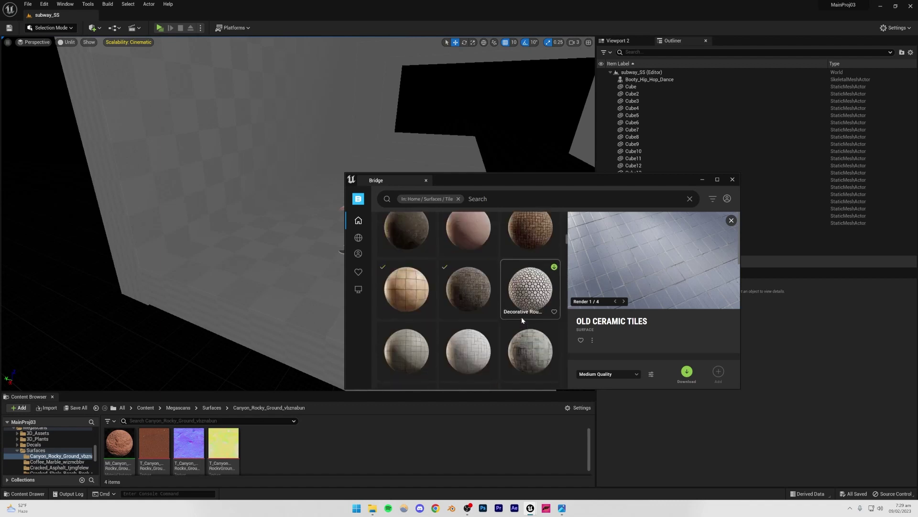
{"action": "scroll", "coordinate": [521, 320], "scroll_direction": "up", "scroll_amount": 3}
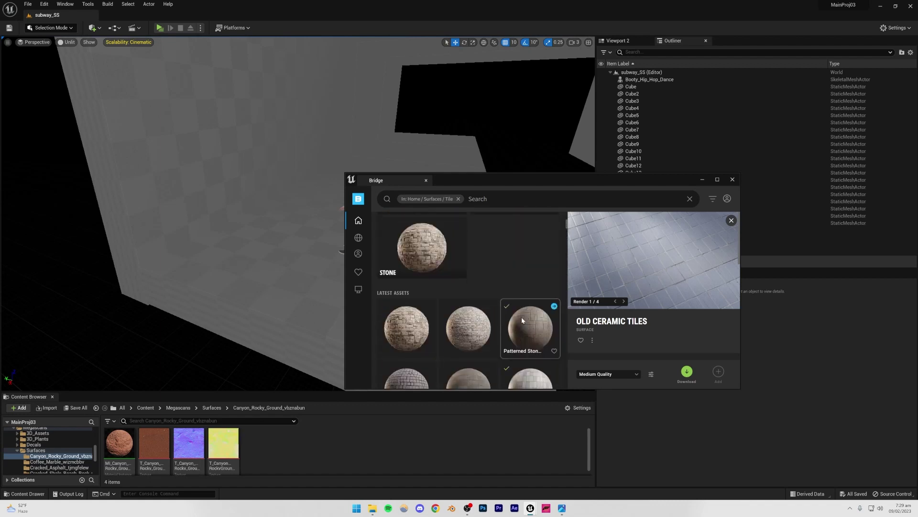
Add the Floor Tiles surface from Bridge to the project and apply its material to the floor slabs
{"action": "left_click", "coordinate": [529, 352]}
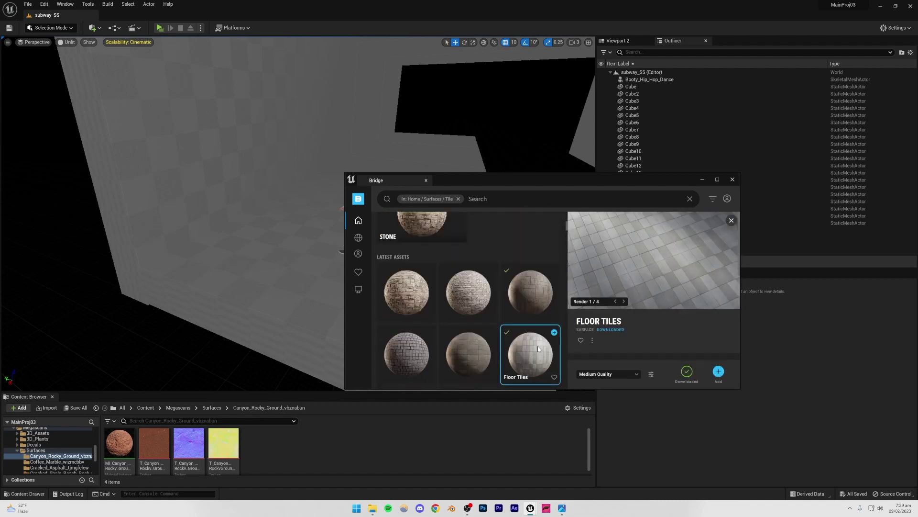
{"action": "left_click", "coordinate": [718, 372]}
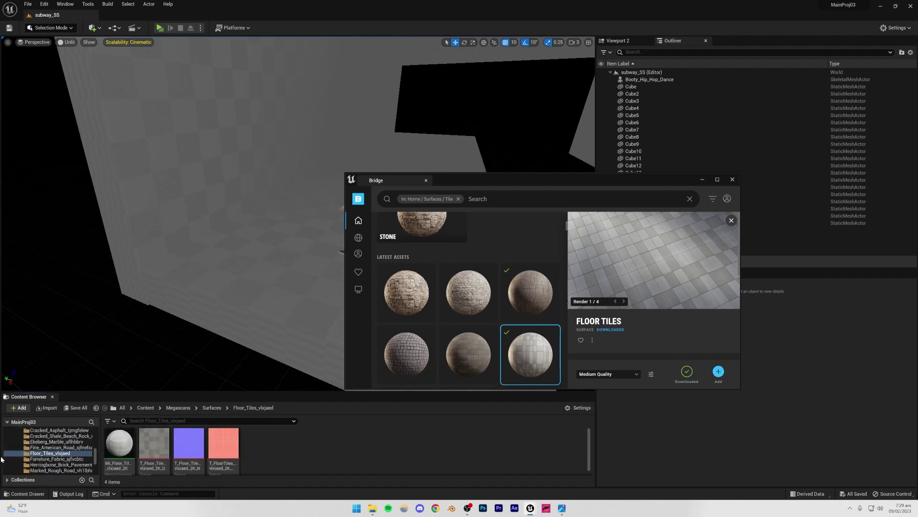
{"action": "left_click_drag", "start_coordinate": [504, 176], "coordinate": [665, 200]}
{"action": "left_click_drag", "start_coordinate": [123, 445], "coordinate": [263, 279]}
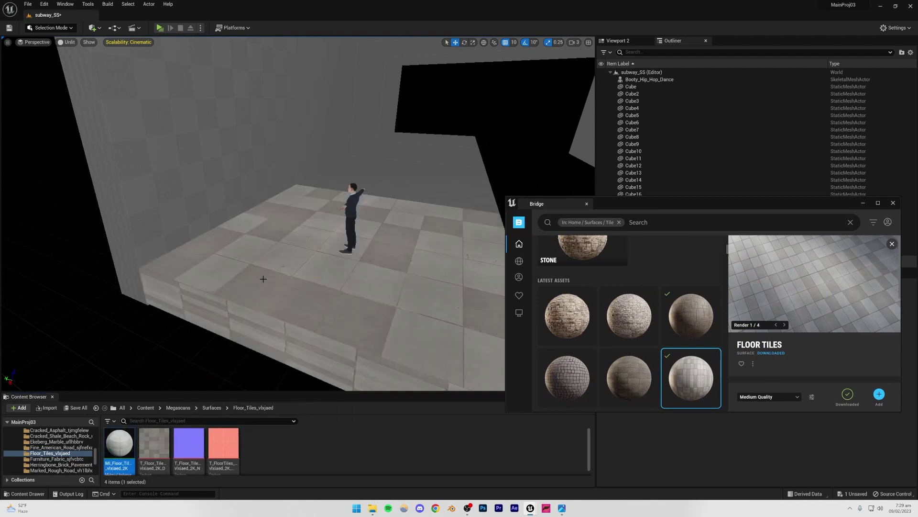
{"action": "right_click_drag", "start_coordinate": [405, 267], "coordinate": [471, 266]}
{"action": "left_click_drag", "start_coordinate": [688, 203], "coordinate": [586, 179]}
{"action": "left_click", "coordinate": [777, 370]}
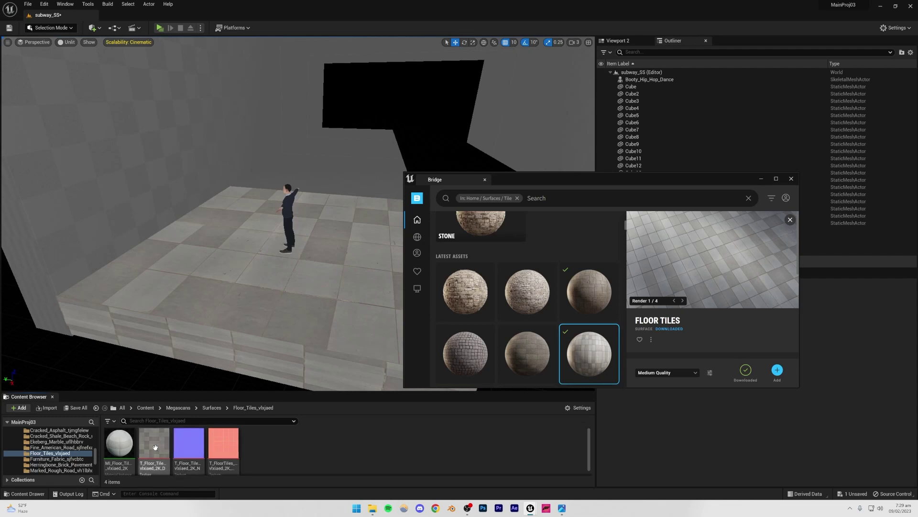
{"action": "right_click_drag", "start_coordinate": [303, 305], "coordinate": [313, 285]}
{"action": "left_click_drag", "start_coordinate": [132, 442], "coordinate": [311, 203]}
{"action": "left_click_drag", "start_coordinate": [119, 446], "coordinate": [313, 187]}
{"action": "right_click_drag", "start_coordinate": [312, 207], "coordinate": [342, 191]}
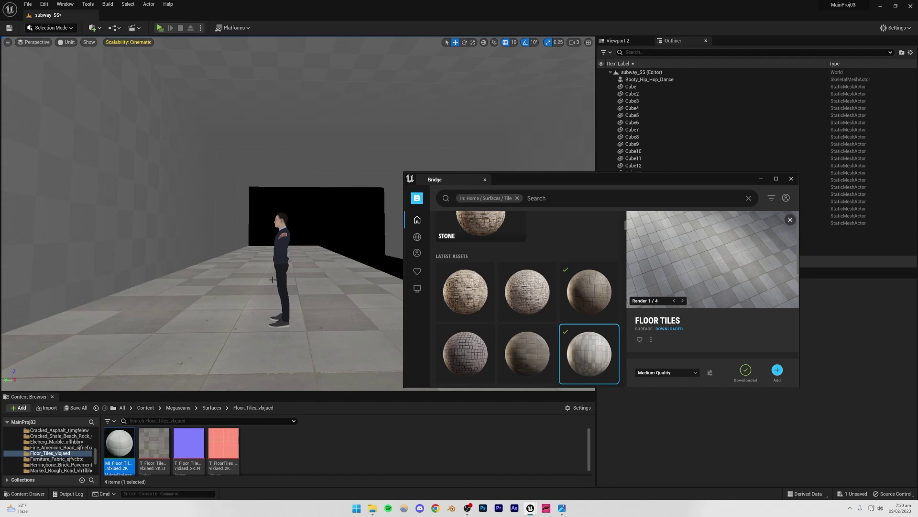
Enable the Tiling/Offset override in the Floor Tiles material instance and set Tiling X and Tiling Y to 2
{"action": "left_click", "coordinate": [762, 180]}
{"action": "double_click", "coordinate": [120, 444]}
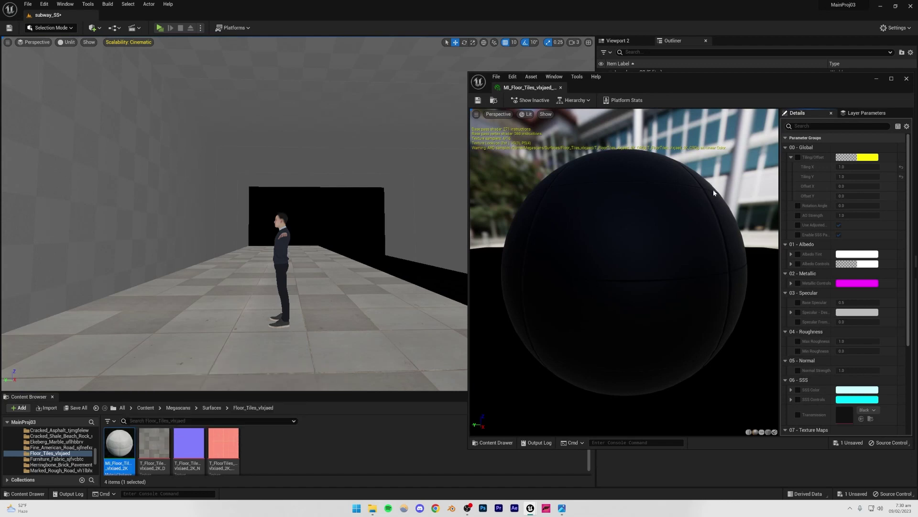
{"action": "left_click", "coordinate": [798, 157]}
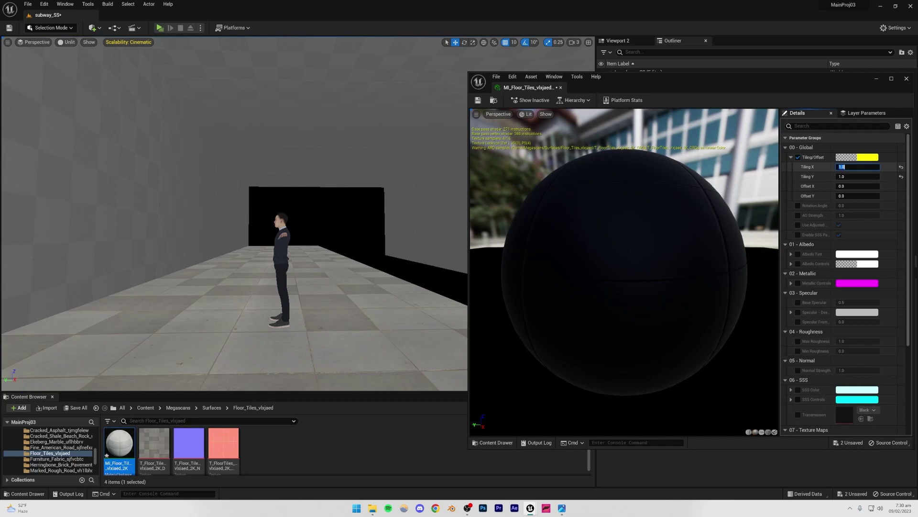
{"action": "type", "text": "2"}
{"action": "key", "text": "Return"}
{"action": "left_click", "coordinate": [852, 176]}
{"action": "type", "text": "2"}
{"action": "key", "text": "Return"}
{"action": "left_click", "coordinate": [870, 177]}
{"action": "right_click_drag", "start_coordinate": [399, 239], "coordinate": [386, 297]}
{"action": "right_click_drag", "start_coordinate": [258, 248], "coordinate": [250, 271]}
{"action": "mouse_move", "coordinate": [330, 280]}
{"action": "right_mouse_down"}
{"action": "mouse_move", "coordinate": [313, 280]}
{"action": "mouse_move", "coordinate": [341, 268]}
{"action": "mouse_move", "coordinate": [337, 251]}
{"action": "mouse_move", "coordinate": [342, 267]}
{"action": "right_mouse_up"}
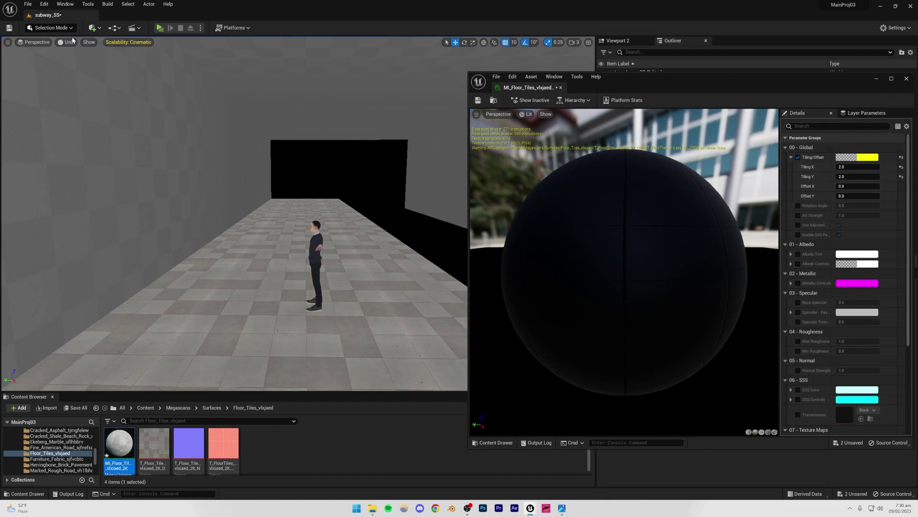
Close the Floor Tiles material instance editor and save the material instance and the subway_SS level
{"action": "left_click", "coordinate": [906, 79]}
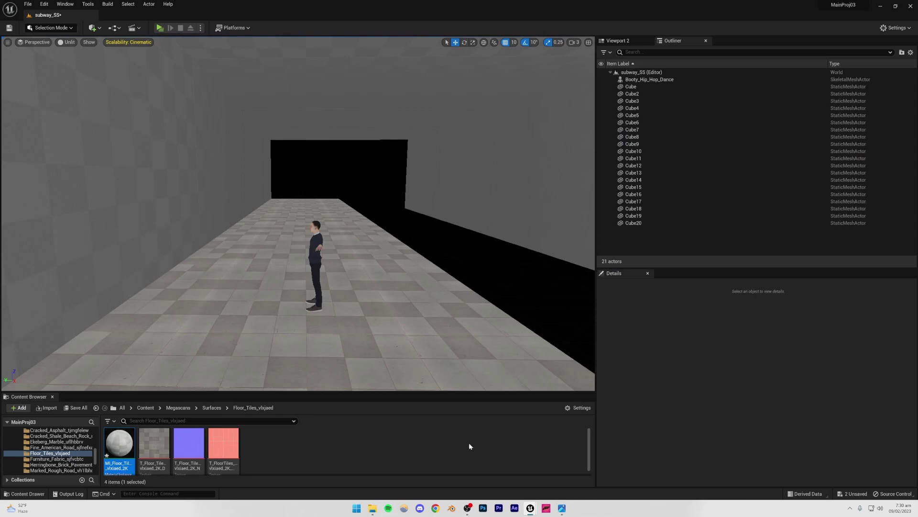
{"action": "left_click", "coordinate": [75, 407]}
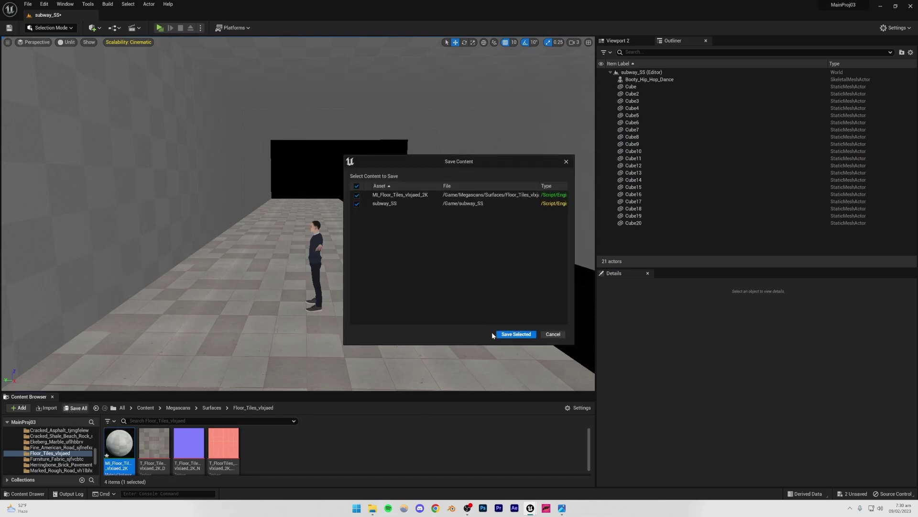
{"action": "left_click", "coordinate": [508, 334]}
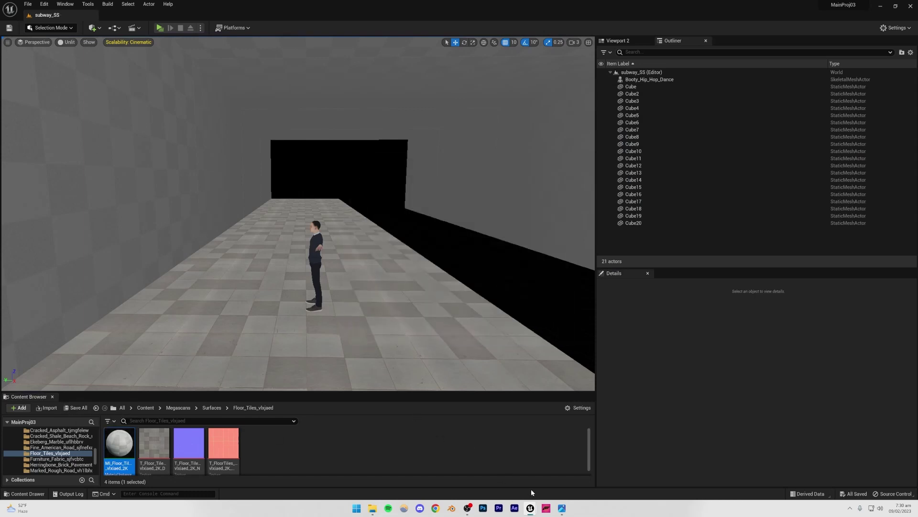
Examine the side wall of the tunnel in the reference image up close to judge its surface
{"action": "mouse_move", "coordinate": [564, 508]}
{"action": "left_click", "coordinate": [564, 466]}
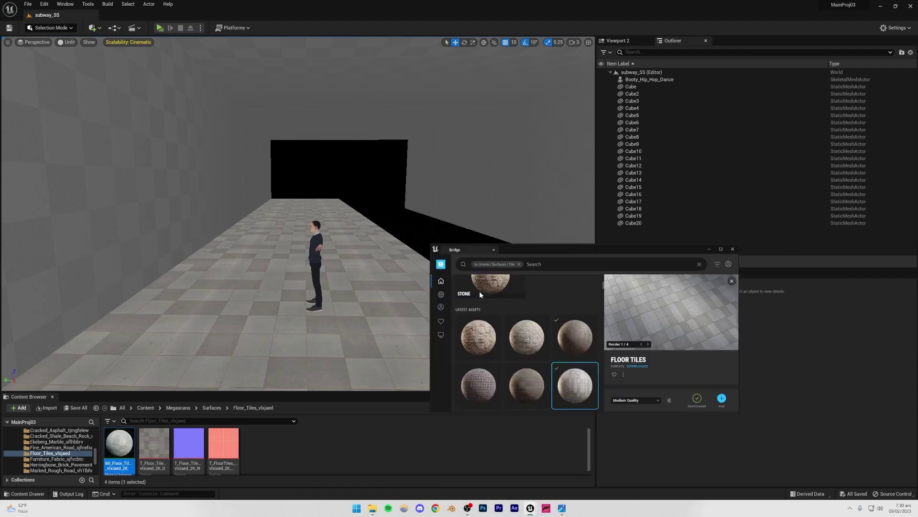
{"action": "right_click_drag", "start_coordinate": [227, 294], "coordinate": [168, 213]}
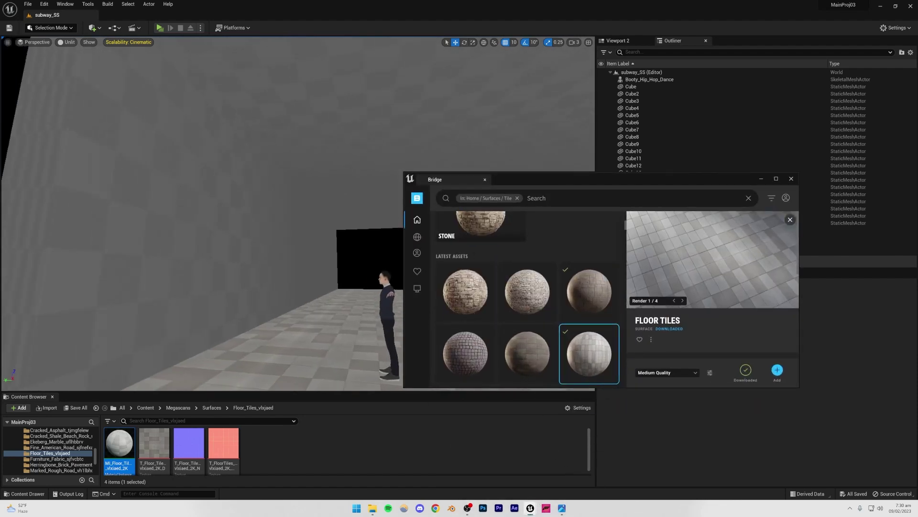
{"action": "left_click", "coordinate": [561, 509]}
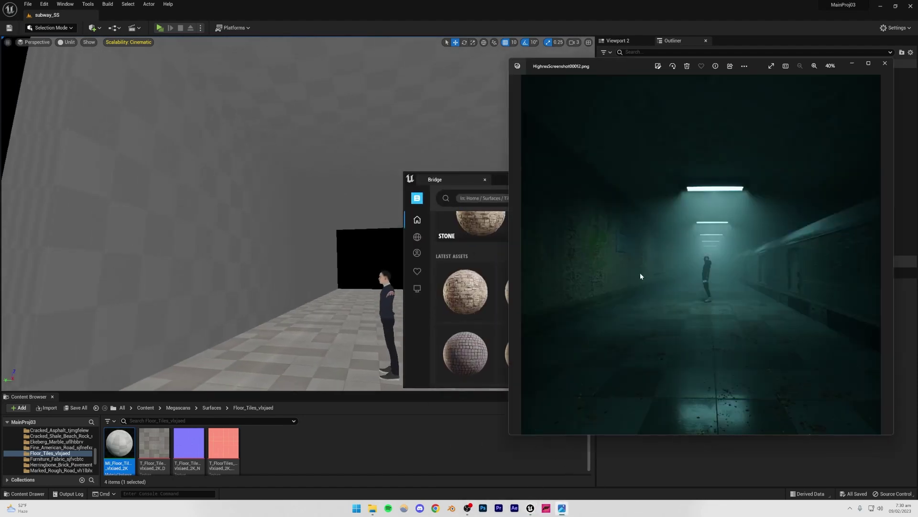
{"action": "scroll", "coordinate": [580, 245], "scroll_direction": "up", "scroll_amount": 4}
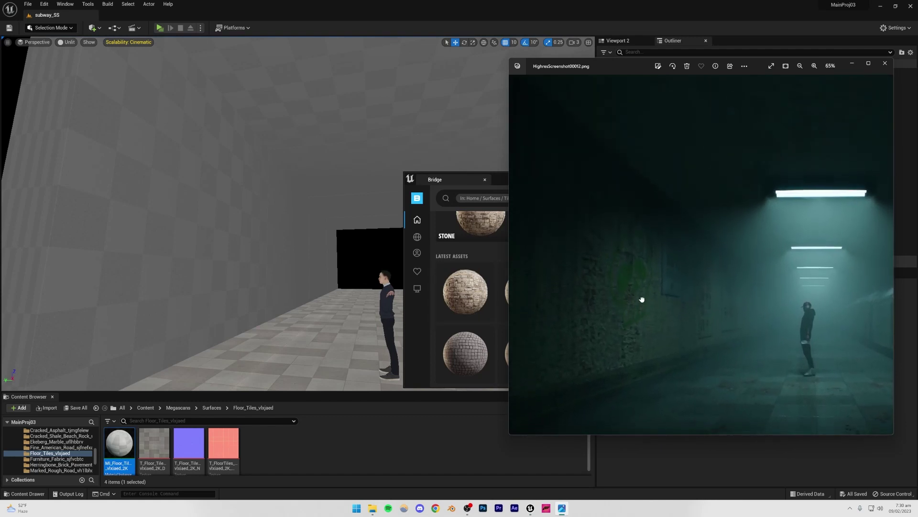
{"action": "scroll", "coordinate": [642, 299], "scroll_direction": "up", "scroll_amount": 3}
{"action": "left_click_drag", "start_coordinate": [631, 312], "coordinate": [659, 300]}
{"action": "scroll", "coordinate": [659, 299], "scroll_direction": "down", "scroll_amount": 2}
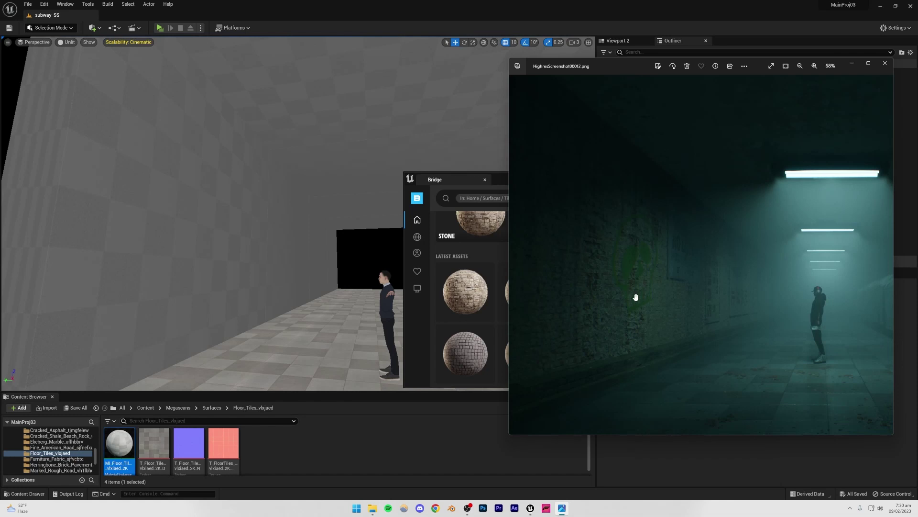
Browse the Collections / Environment / Urban category in Bridge for a suitable tunnel wall asset
{"action": "left_click", "coordinate": [499, 178]}
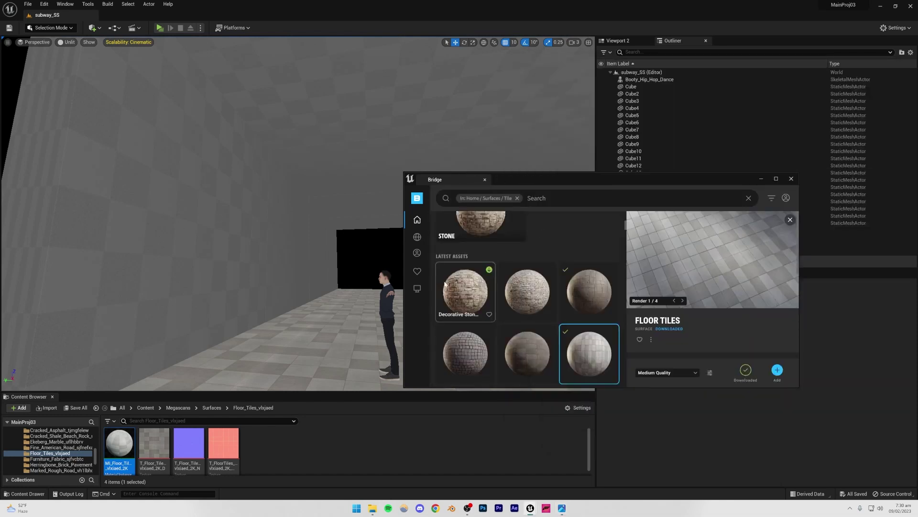
{"action": "mouse_move", "coordinate": [419, 222]}
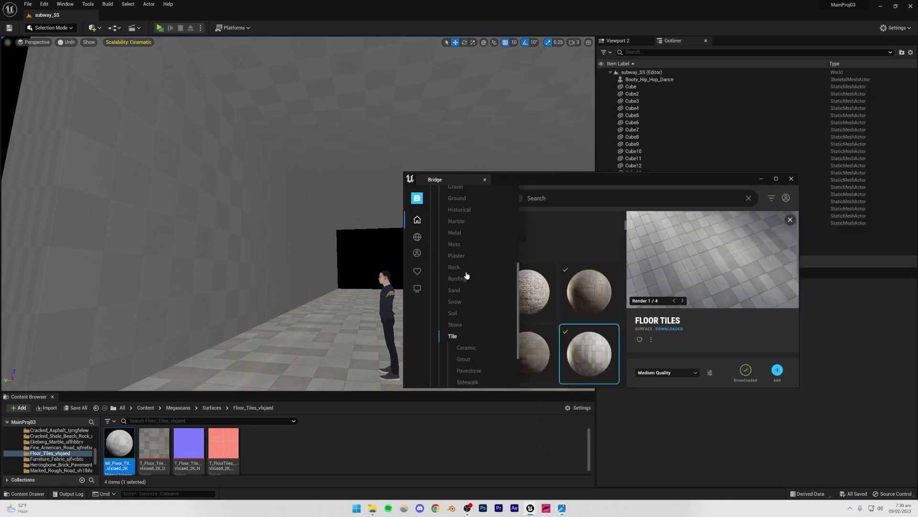
{"action": "left_click", "coordinate": [418, 237]}
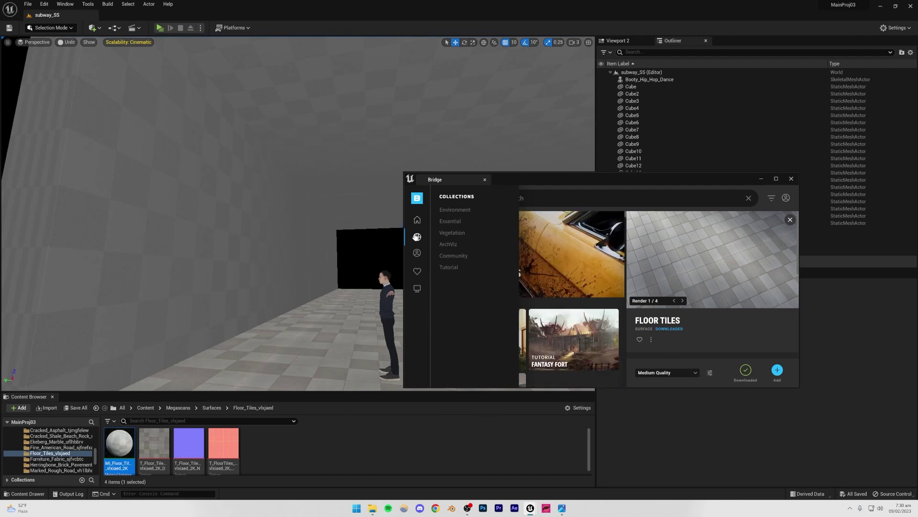
{"action": "left_click", "coordinate": [445, 211]}
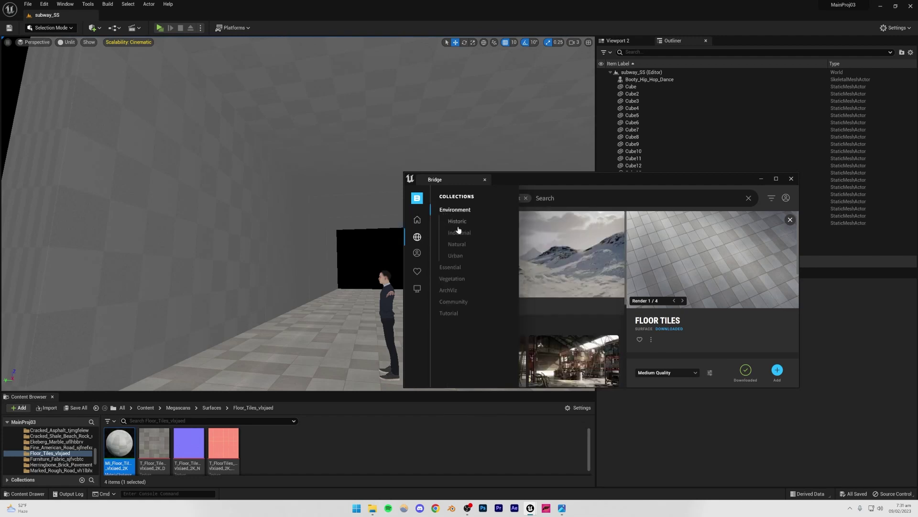
{"action": "scroll", "coordinate": [574, 302], "scroll_direction": "down", "scroll_amount": 1}
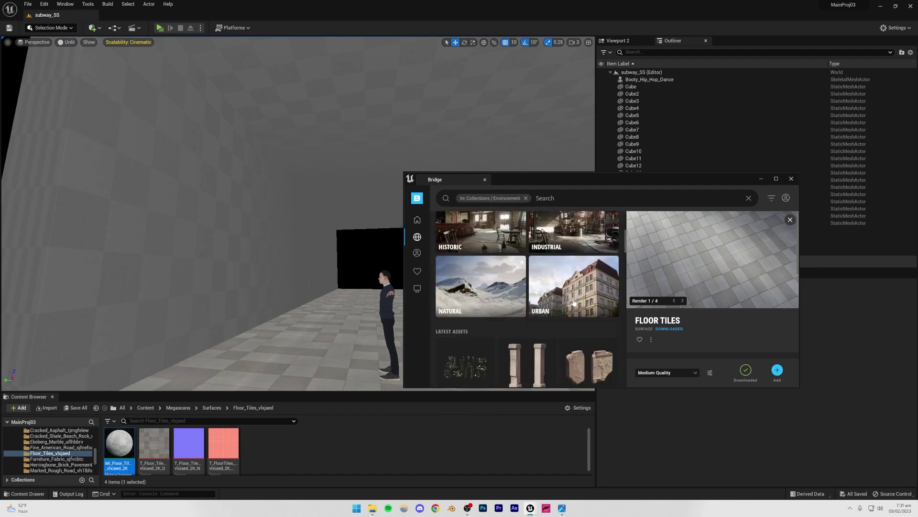
{"action": "left_click", "coordinate": [569, 282]}
{"action": "scroll", "coordinate": [565, 287], "scroll_direction": "down", "scroll_amount": 5}
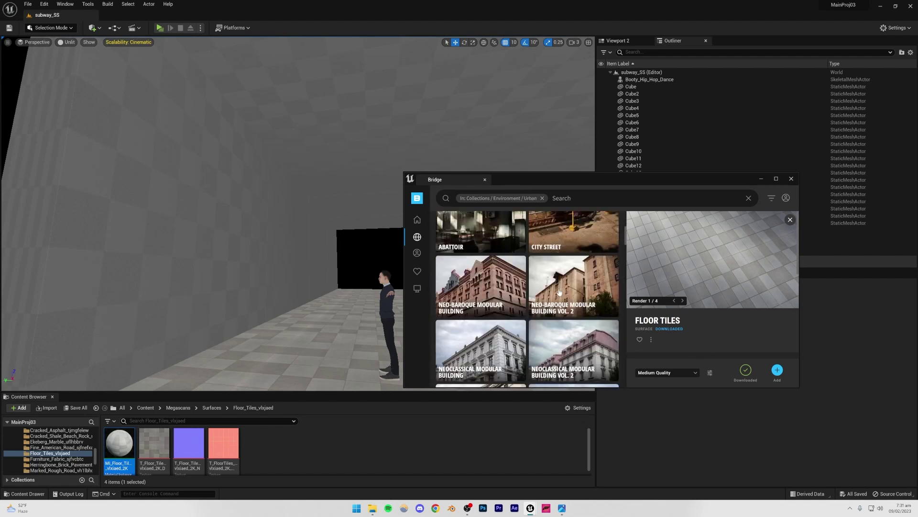
{"action": "scroll", "coordinate": [557, 289], "scroll_direction": "down", "scroll_amount": 8}
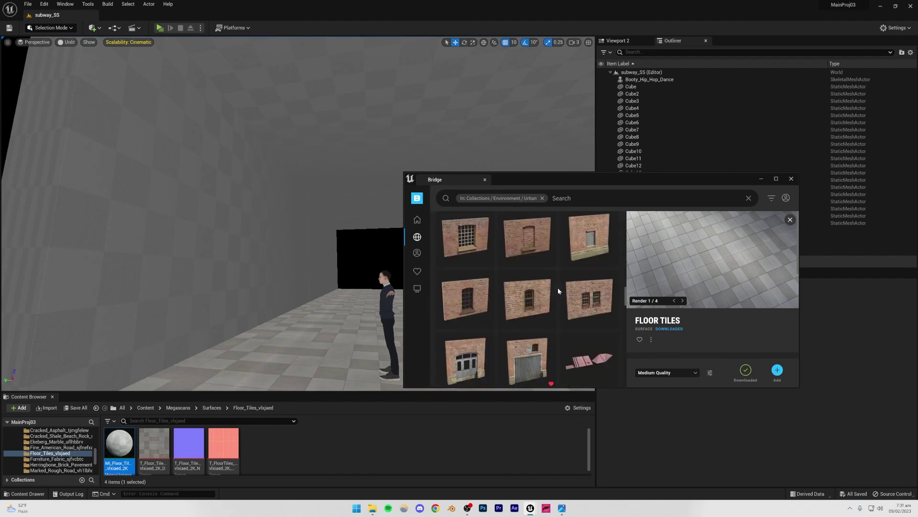
{"action": "scroll", "coordinate": [511, 287], "scroll_direction": "down", "scroll_amount": 8}
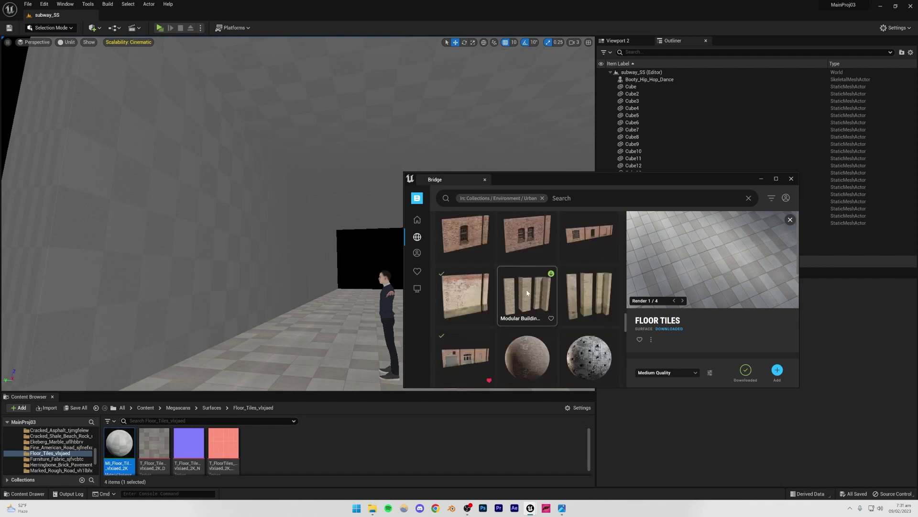
{"action": "scroll", "coordinate": [527, 292], "scroll_direction": "up", "scroll_amount": 3}
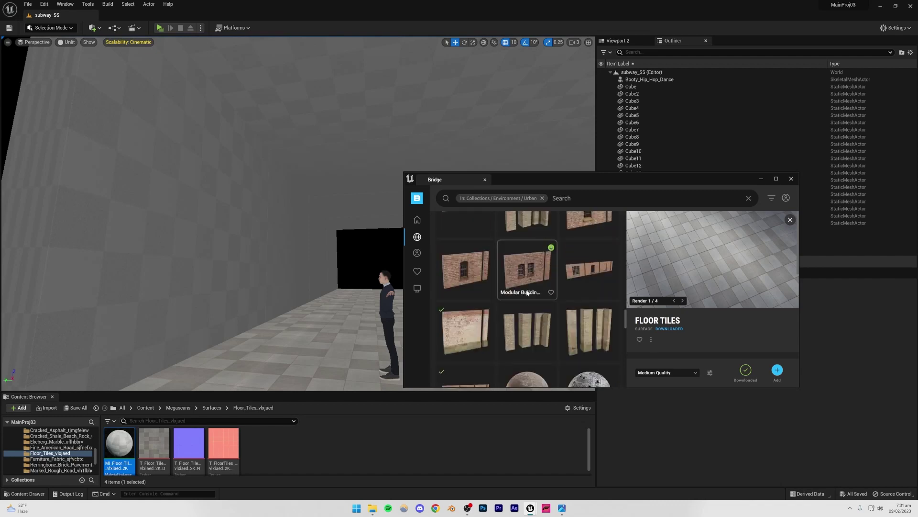
{"action": "scroll", "coordinate": [528, 293], "scroll_direction": "up", "scroll_amount": 1}
{"action": "scroll", "coordinate": [527, 293], "scroll_direction": "down", "scroll_amount": 4}
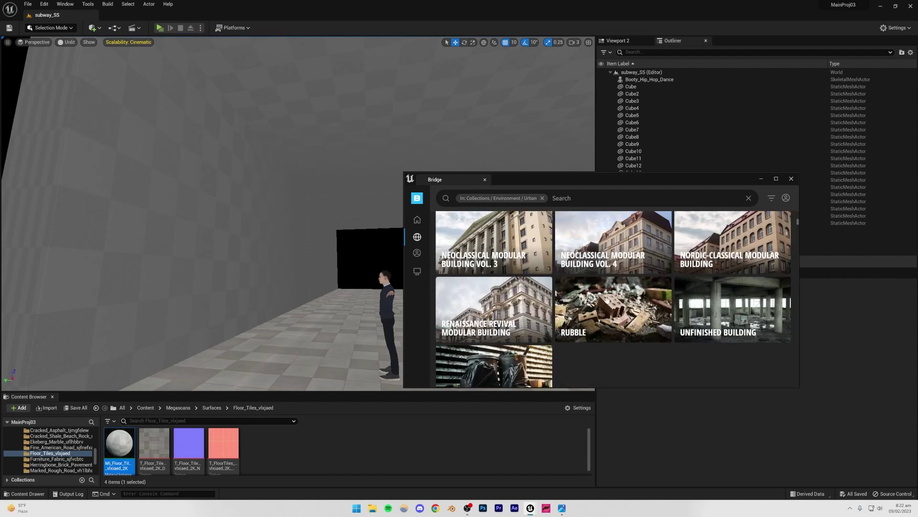
{"action": "scroll", "coordinate": [564, 302], "scroll_direction": "down", "scroll_amount": 5}
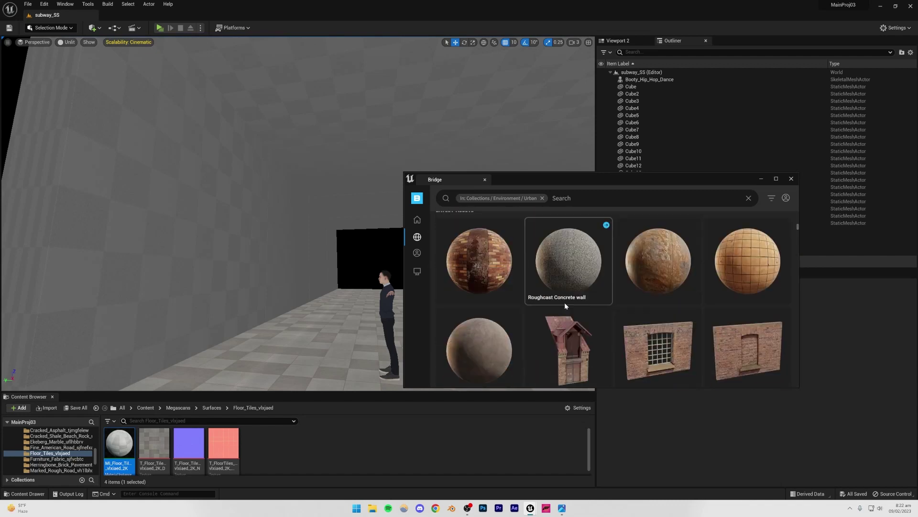
Find the Modular Building Base Wall Kit among Bridge's local assets and add it to the project at Medium Quality
{"action": "left_click", "coordinate": [417, 271]}
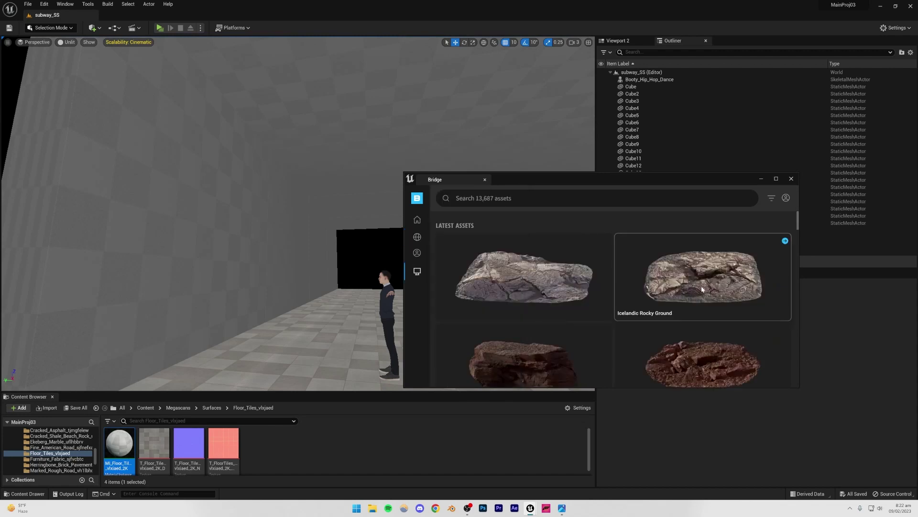
{"action": "scroll", "coordinate": [702, 289], "scroll_direction": "down", "scroll_amount": 10}
{"action": "scroll", "coordinate": [628, 296], "scroll_direction": "up", "scroll_amount": 1}
{"action": "scroll", "coordinate": [629, 296], "scroll_direction": "down", "scroll_amount": 5}
{"action": "scroll", "coordinate": [628, 292], "scroll_direction": "down", "scroll_amount": 6}
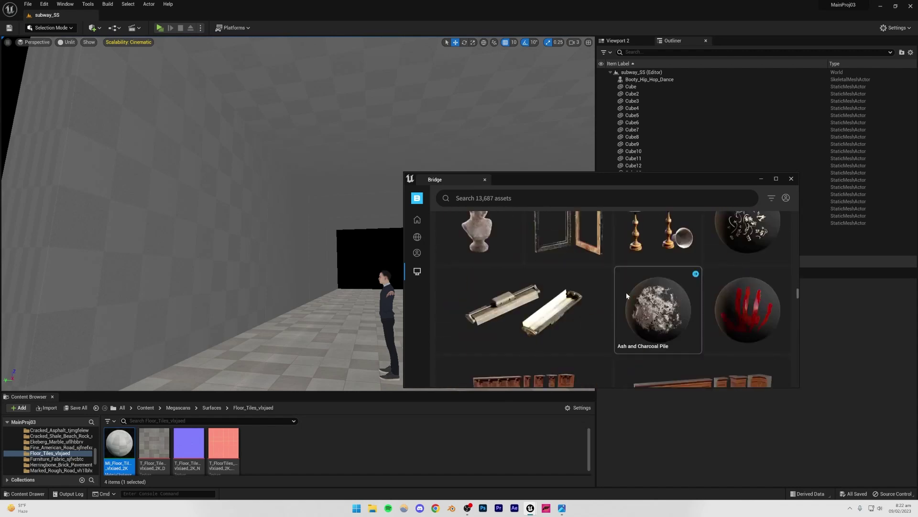
{"action": "scroll", "coordinate": [626, 294], "scroll_direction": "down", "scroll_amount": 6}
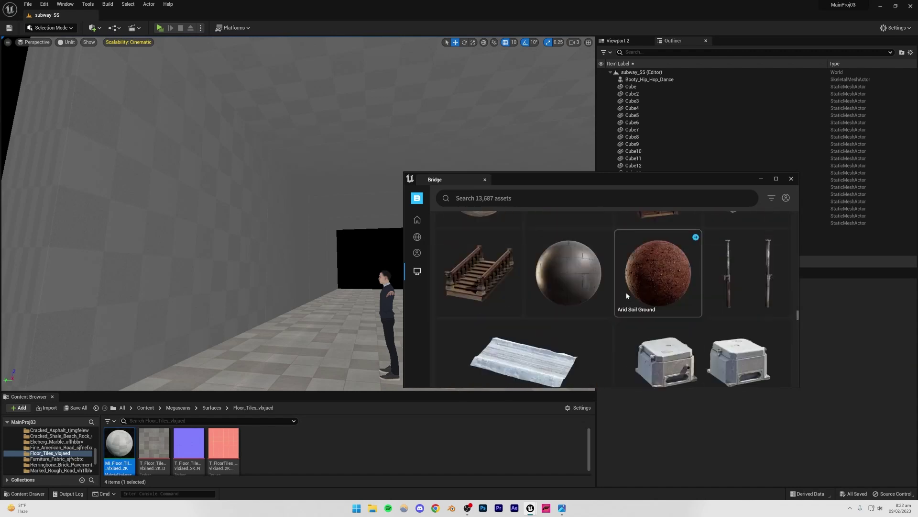
{"action": "scroll", "coordinate": [626, 295], "scroll_direction": "up", "scroll_amount": 12}
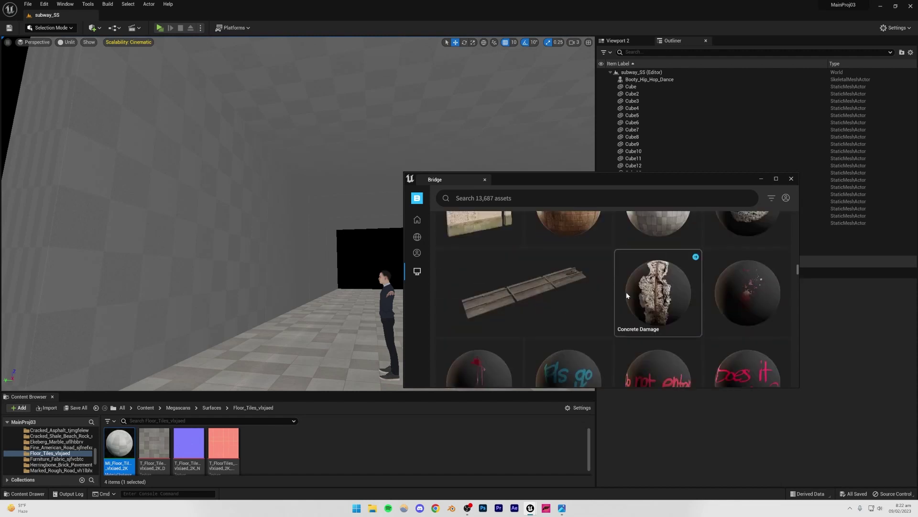
{"action": "left_click", "coordinate": [627, 291]}
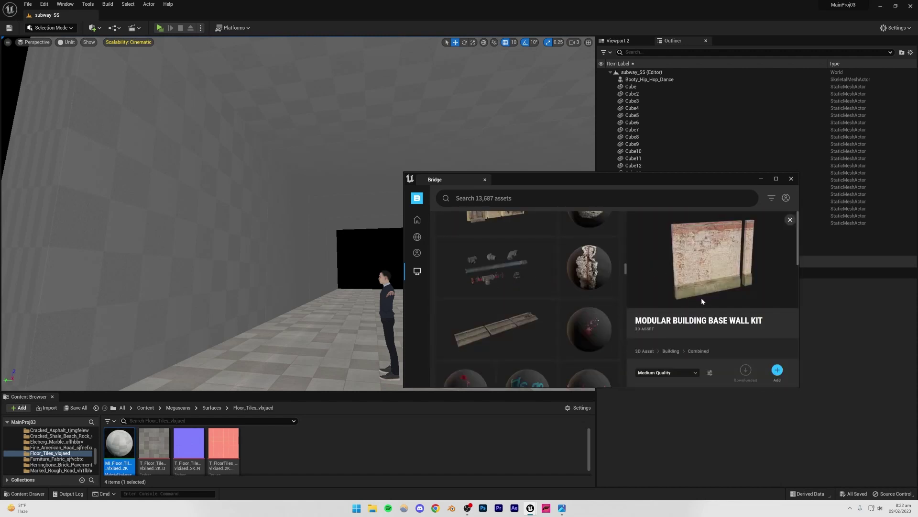
{"action": "left_click", "coordinate": [777, 370]}
{"action": "scroll", "coordinate": [507, 302], "scroll_direction": "up", "scroll_amount": 2}
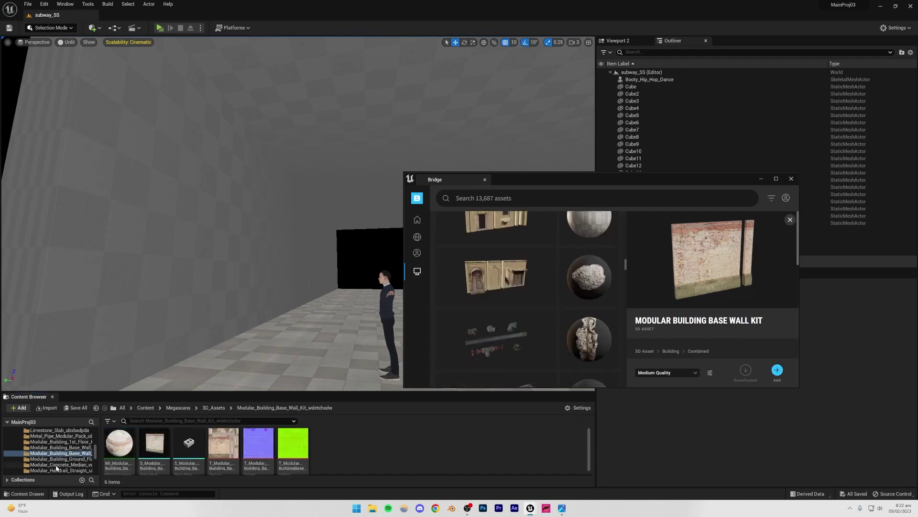
Place the base wall kit's static mesh against the tunnel's side wall, rotated 180 degrees so its brick face points inward
{"action": "left_click_drag", "start_coordinate": [154, 444], "coordinate": [235, 333]}
{"action": "right_click_drag", "start_coordinate": [234, 333], "coordinate": [438, 171]}
{"action": "right_click_drag", "start_coordinate": [353, 139], "coordinate": [427, 197]}
{"action": "left_click", "coordinate": [464, 42]}
{"action": "left_click_drag", "start_coordinate": [261, 247], "coordinate": [444, 63]}
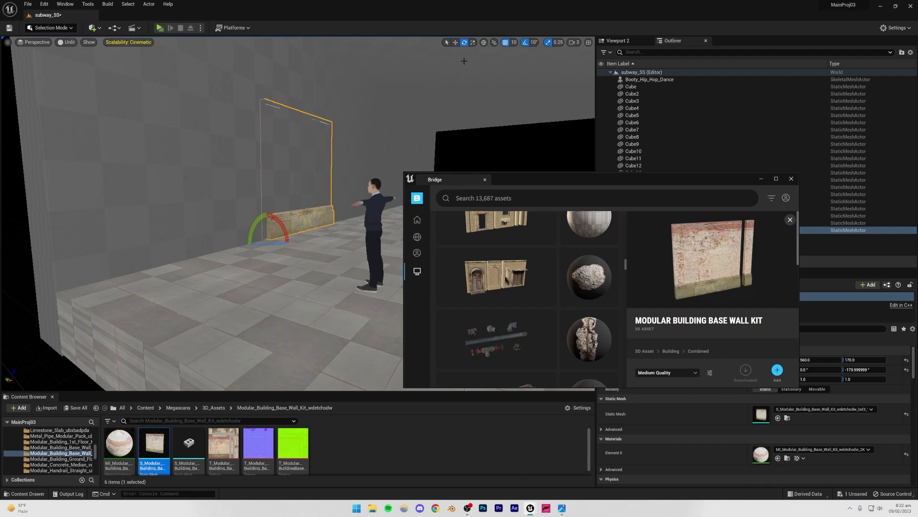
{"action": "left_click", "coordinate": [454, 44]}
{"action": "left_click_drag", "start_coordinate": [261, 239], "coordinate": [147, 271]}
{"action": "right_click_drag", "start_coordinate": [146, 270], "coordinate": [228, 232]}
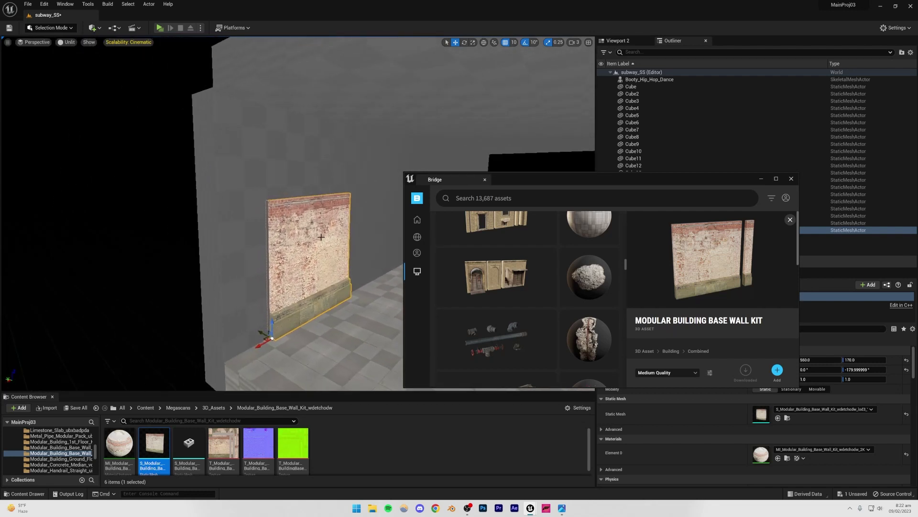
Lower the brick wall panel to Z 80 and scale it uniformly to about 1.86 with scale snapping off
{"action": "left_click_drag", "start_coordinate": [271, 338], "coordinate": [331, 321]}
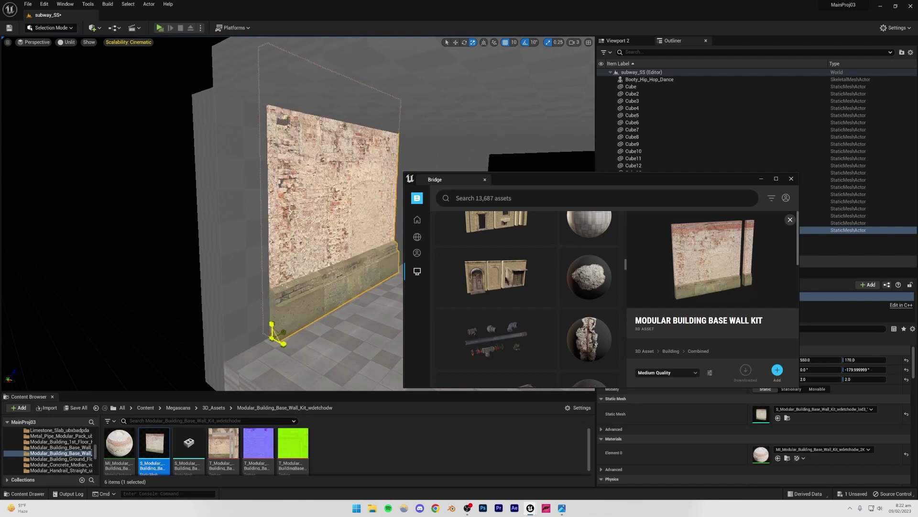
{"action": "left_click", "coordinate": [455, 42]}
{"action": "left_click_drag", "start_coordinate": [271, 319], "coordinate": [275, 351]}
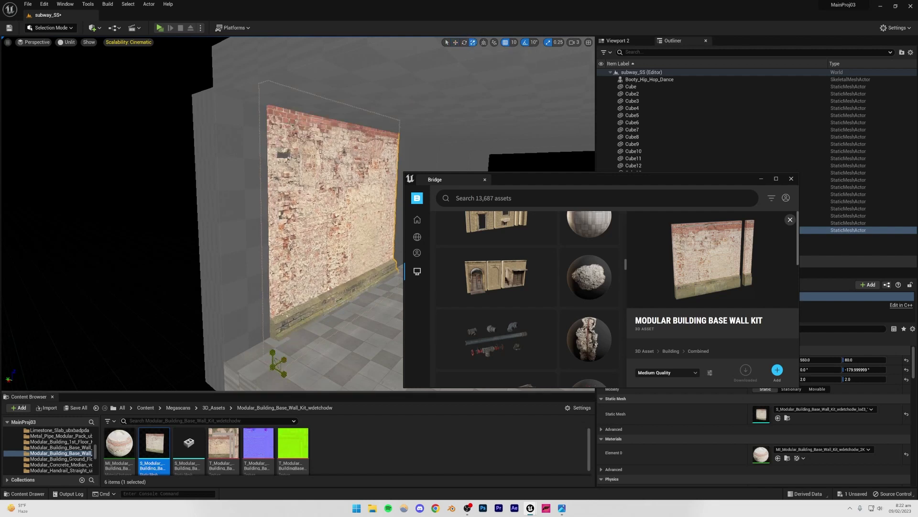
{"action": "left_click", "coordinate": [548, 43]}
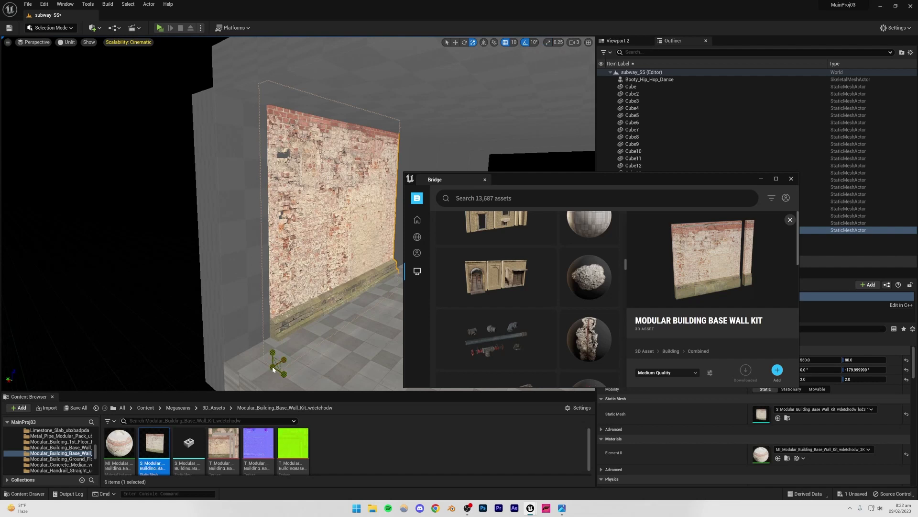
{"action": "left_click_drag", "start_coordinate": [272, 369], "coordinate": [271, 370]}
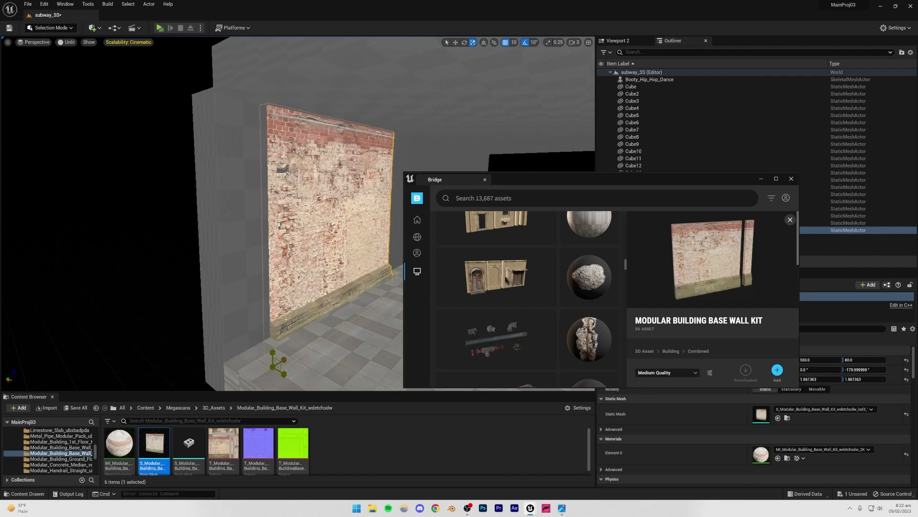
Slide the brick wall panel along the side wall to the tunnel's near end
{"action": "left_click", "coordinate": [154, 291]}
{"action": "mouse_move", "coordinate": [154, 291]}
{"action": "right_mouse_down"}
{"action": "mouse_move", "coordinate": [230, 282]}
{"action": "mouse_move", "coordinate": [167, 283]}
{"action": "right_mouse_up"}
{"action": "right_click_drag", "start_coordinate": [296, 229], "coordinate": [368, 229]}
{"action": "left_click", "coordinate": [326, 230]}
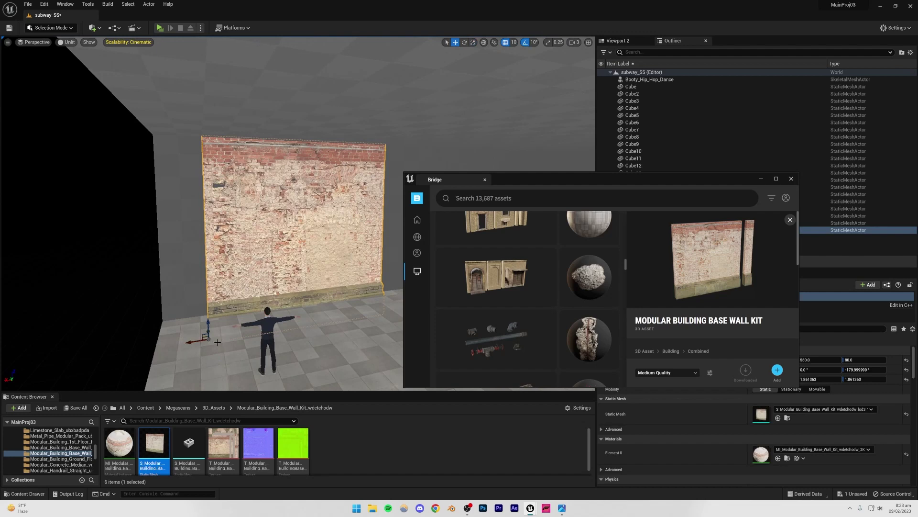
{"action": "left_click_drag", "start_coordinate": [192, 340], "coordinate": [142, 343]}
{"action": "right_click_drag", "start_coordinate": [205, 291], "coordinate": [263, 304]}
{"action": "right_click_drag", "start_coordinate": [83, 336], "coordinate": [77, 336]}
Duplicate the brick panel along the side wall, copying the resulting pair again to form a row of four, and view the tunnel interior
{"action": "left_click_drag", "start_coordinate": [91, 338], "coordinate": [249, 278], "text": "alt"}
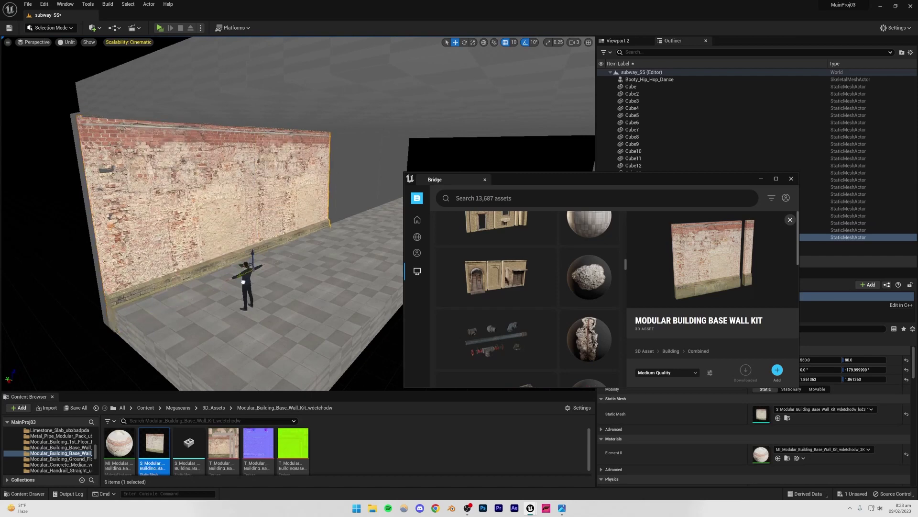
{"action": "left_click", "coordinate": [195, 226], "text": "ctrl"}
{"action": "left_click_drag", "start_coordinate": [97, 339], "coordinate": [369, 240], "text": "alt"}
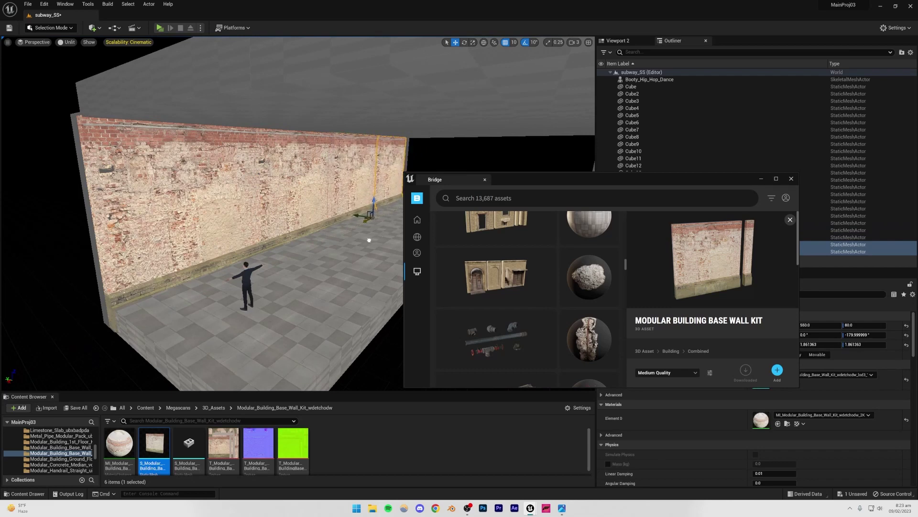
{"action": "left_click", "coordinate": [457, 158]}
{"action": "right_click_drag", "start_coordinate": [456, 158], "coordinate": [437, 139]}
{"action": "key", "text": "w"}
{"action": "right_click_drag", "start_coordinate": [301, 198], "coordinate": [302, 198]}
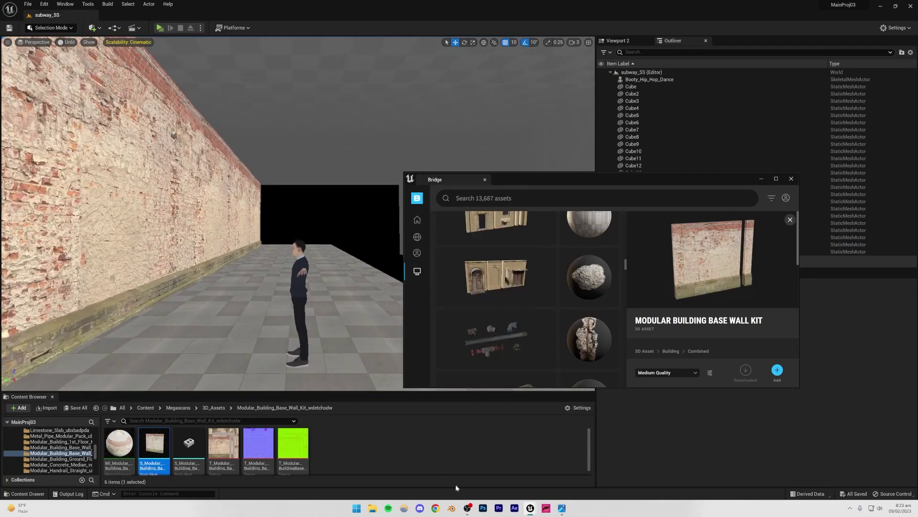
Examine the reference image's side wall, ceiling lights and train, zooming in and out, and put it away
{"action": "left_click", "coordinate": [563, 507]}
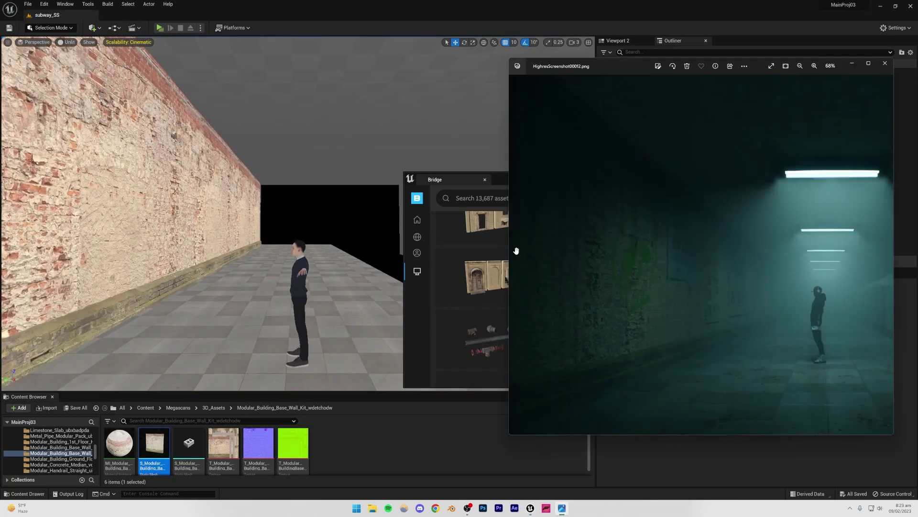
{"action": "scroll", "coordinate": [717, 211], "scroll_direction": "down", "scroll_amount": 3}
{"action": "scroll", "coordinate": [719, 179], "scroll_direction": "up", "scroll_amount": 3}
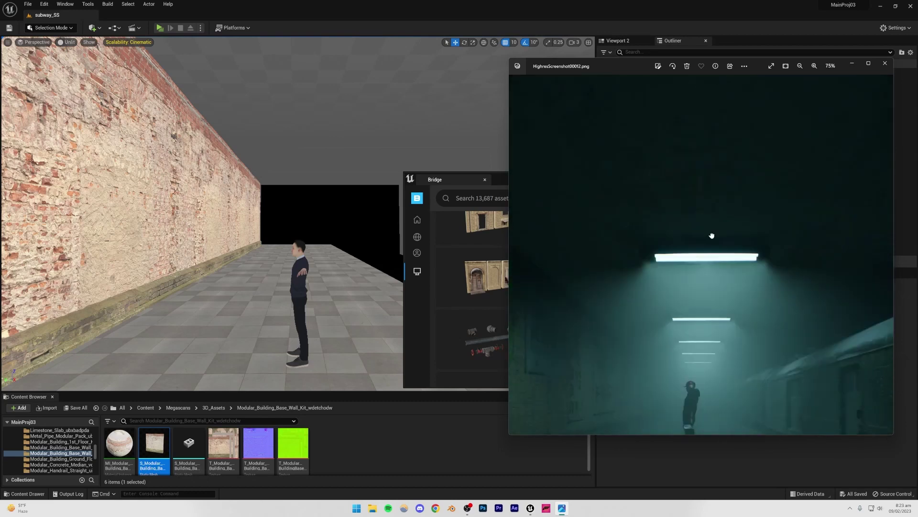
{"action": "left_click", "coordinate": [852, 64]}
Browse the Bridge surface library's Asphalt and Concrete categories for a material suited to the tunnel ceiling
{"action": "mouse_move", "coordinate": [417, 220]}
{"action": "left_click", "coordinate": [445, 243]}
{"action": "left_click", "coordinate": [449, 233]}
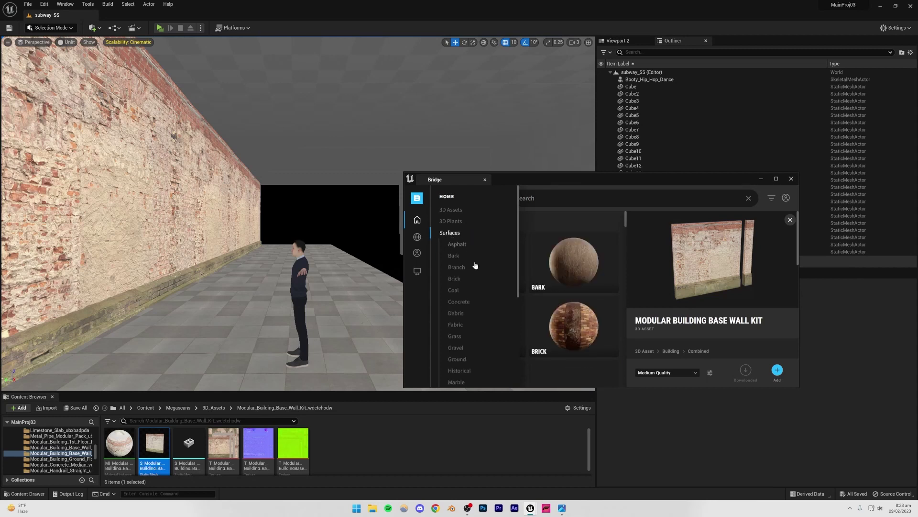
{"action": "left_click", "coordinate": [457, 245]}
{"action": "mouse_move", "coordinate": [417, 224]}
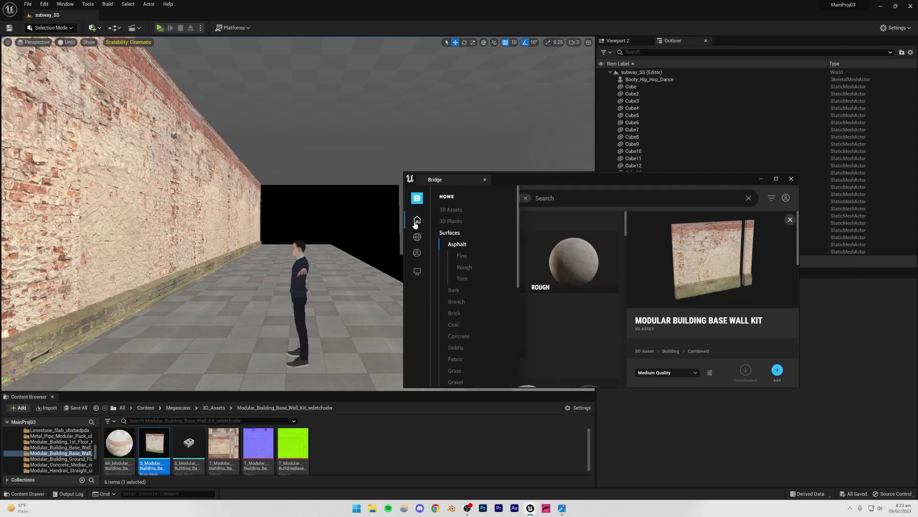
{"action": "scroll", "coordinate": [463, 276], "scroll_direction": "down", "scroll_amount": 2}
{"action": "left_click", "coordinate": [461, 265]}
{"action": "scroll", "coordinate": [536, 291], "scroll_direction": "down", "scroll_amount": 5}
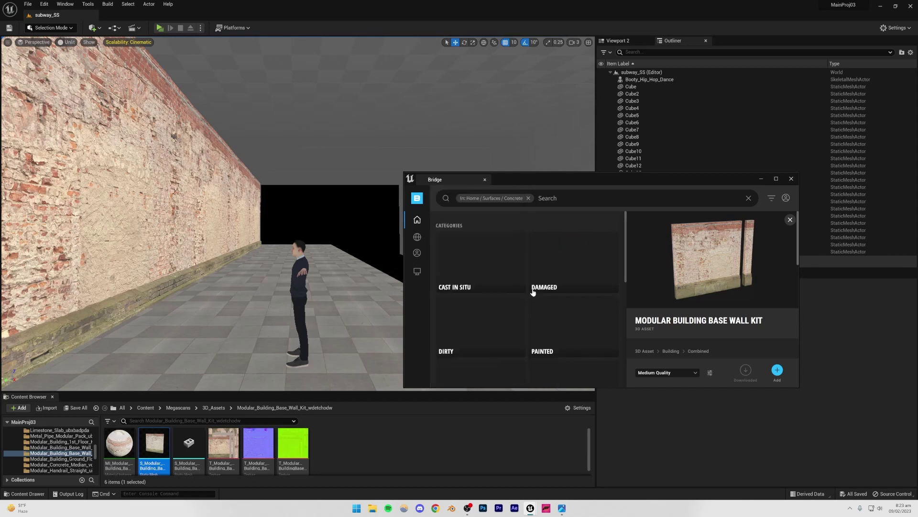
{"action": "scroll", "coordinate": [539, 291], "scroll_direction": "down", "scroll_amount": 5}
{"action": "scroll", "coordinate": [539, 288], "scroll_direction": "down", "scroll_amount": 5}
{"action": "scroll", "coordinate": [539, 285], "scroll_direction": "down", "scroll_amount": 5}
{"action": "scroll", "coordinate": [538, 285], "scroll_direction": "down", "scroll_amount": 5}
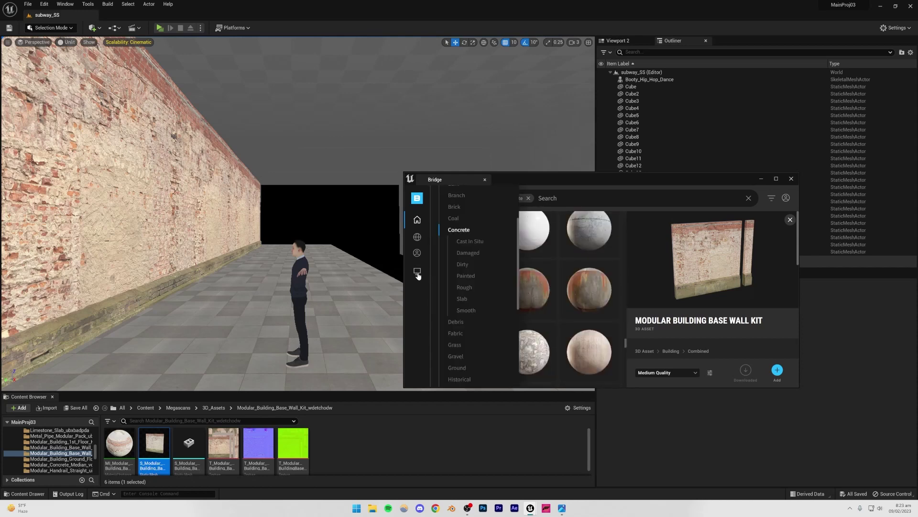
Find the Worn Painted Wall surface among the locally downloaded Megascans assets and add it to the project
{"action": "left_click", "coordinate": [418, 272]}
{"action": "scroll", "coordinate": [549, 284], "scroll_direction": "down", "scroll_amount": 3}
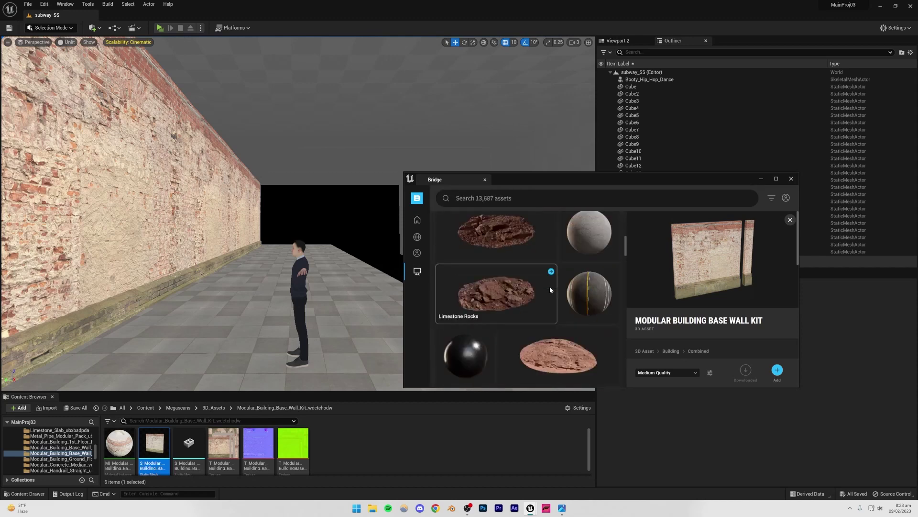
{"action": "scroll", "coordinate": [549, 286], "scroll_direction": "down", "scroll_amount": 3}
{"action": "left_click", "coordinate": [582, 267]}
{"action": "scroll", "coordinate": [550, 278], "scroll_direction": "down", "scroll_amount": 3}
{"action": "scroll", "coordinate": [537, 282], "scroll_direction": "down", "scroll_amount": 8}
{"action": "scroll", "coordinate": [537, 286], "scroll_direction": "down", "scroll_amount": 5}
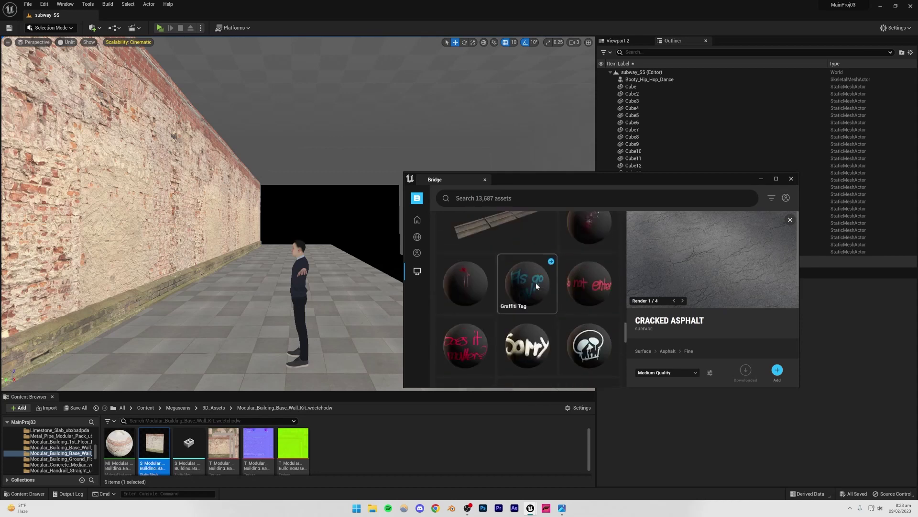
{"action": "scroll", "coordinate": [536, 286], "scroll_direction": "down", "scroll_amount": 2}
{"action": "scroll", "coordinate": [536, 286], "scroll_direction": "up", "scroll_amount": 5}
{"action": "scroll", "coordinate": [536, 286], "scroll_direction": "up", "scroll_amount": 3}
{"action": "left_click", "coordinate": [590, 297]}
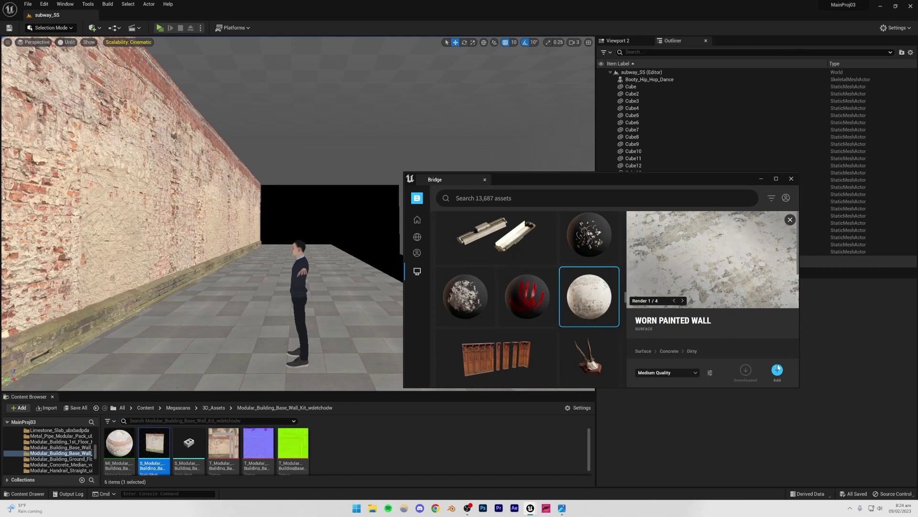
Apply the Worn Painted Wall material to the blocks forming the tunnel's ceiling
{"action": "left_click_drag", "start_coordinate": [119, 443], "coordinate": [271, 103]}
{"action": "right_click_drag", "start_coordinate": [304, 207], "coordinate": [320, 130]}
{"action": "left_click_drag", "start_coordinate": [113, 446], "coordinate": [202, 115]}
{"action": "right_click_drag", "start_coordinate": [271, 219], "coordinate": [271, 176]}
{"action": "left_click_drag", "start_coordinate": [119, 439], "coordinate": [219, 262]}
{"action": "right_click_drag", "start_coordinate": [219, 262], "coordinate": [328, 267]}
{"action": "left_click_drag", "start_coordinate": [120, 443], "coordinate": [280, 257]}
{"action": "left_click_drag", "start_coordinate": [119, 449], "coordinate": [342, 194]}
Return the view to the tunnel interior beside the character, save the level and close Bridge
{"action": "mouse_move", "coordinate": [228, 336]}
{"action": "right_mouse_down"}
{"action": "mouse_move", "coordinate": [227, 306]}
{"action": "mouse_move", "coordinate": [158, 306]}
{"action": "mouse_move", "coordinate": [168, 335]}
{"action": "mouse_move", "coordinate": [228, 334]}
{"action": "right_mouse_up"}
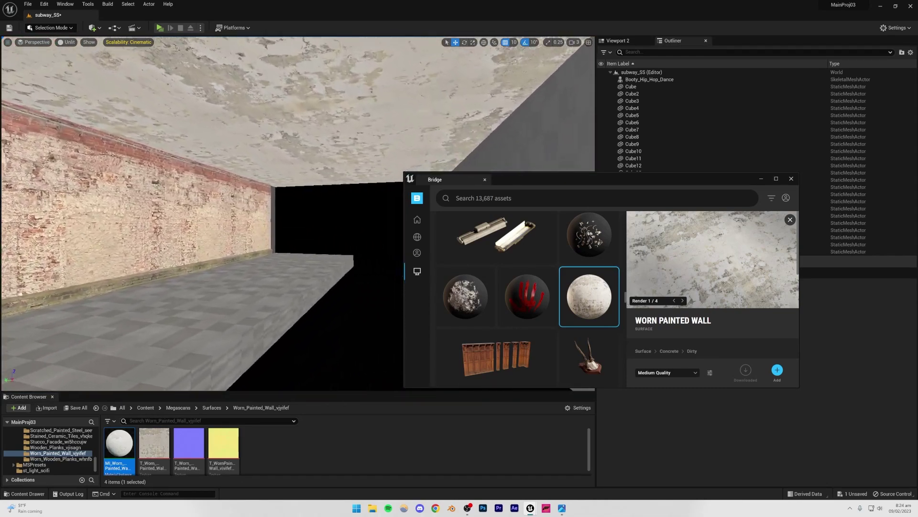
{"action": "right_click_drag", "start_coordinate": [228, 333], "coordinate": [228, 334]}
{"action": "right_click_drag", "start_coordinate": [316, 199], "coordinate": [316, 199]}
{"action": "left_click", "coordinate": [316, 199]}
{"action": "left_click_drag", "start_coordinate": [236, 331], "coordinate": [232, 333]}
{"action": "right_click_drag", "start_coordinate": [388, 214], "coordinate": [366, 237]}
{"action": "left_click", "coordinate": [340, 223]}
{"action": "key", "text": "ctrl+s"}
{"action": "left_click", "coordinate": [791, 181]}
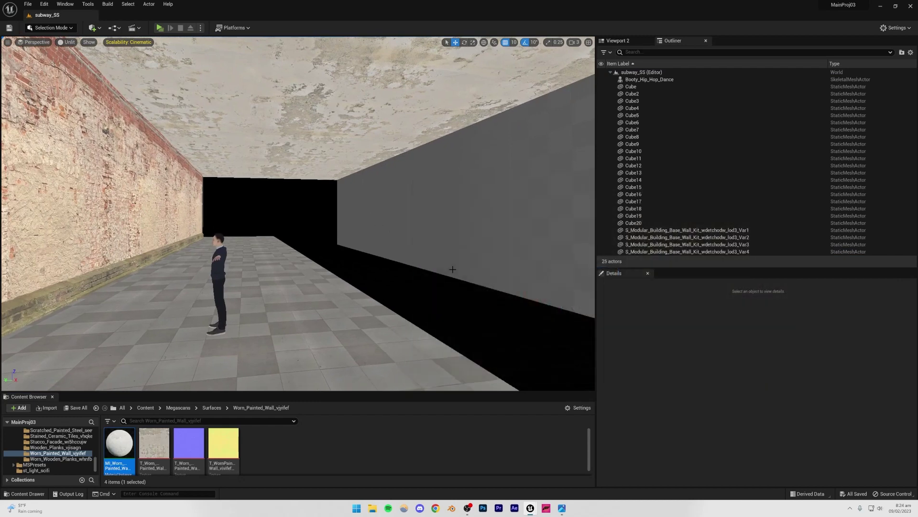
Switch to Chrome, search Google for "train 3d model" and open Sketchfab's Train 3D models result in a new tab
{"action": "left_click", "coordinate": [436, 508]}
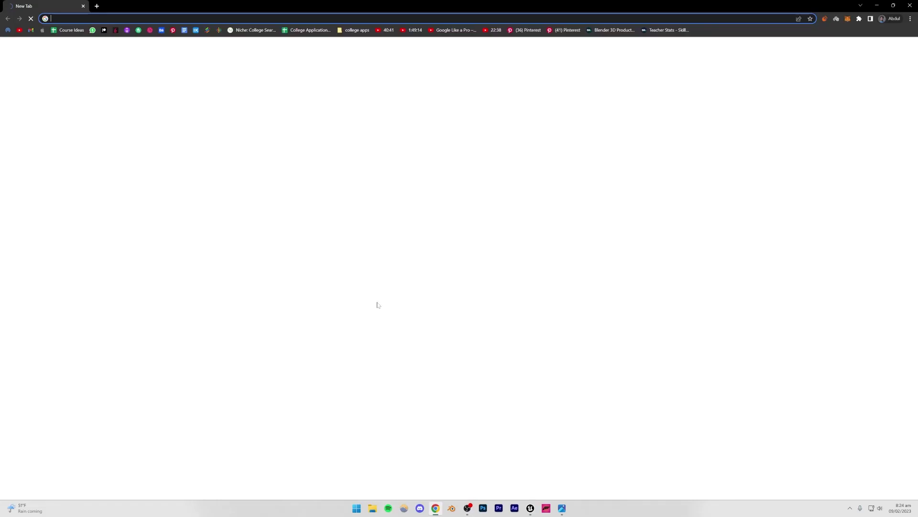
{"action": "type", "text": "train 3"}
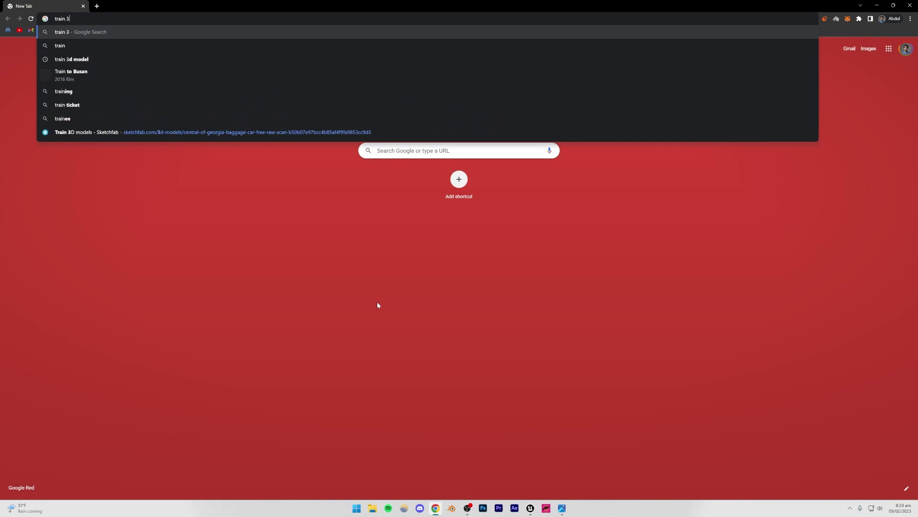
{"action": "key", "text": "Down"}
{"action": "key", "text": "Return"}
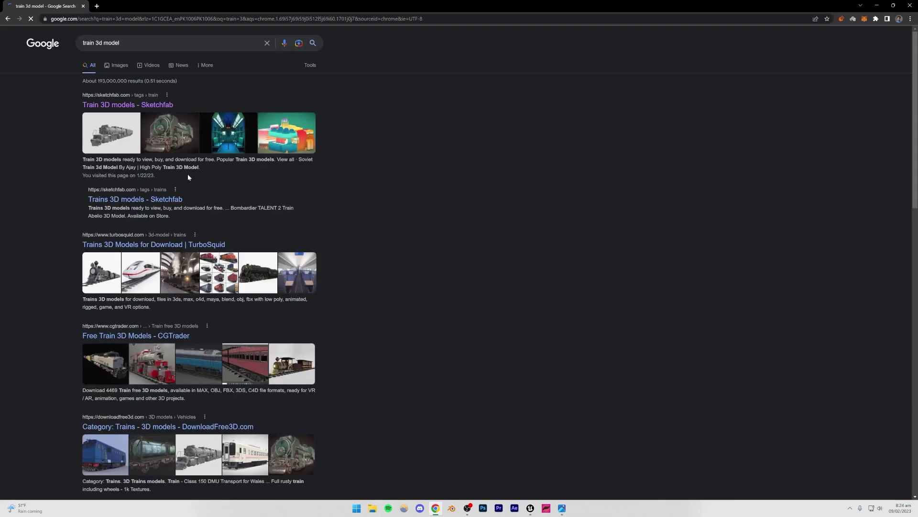
{"action": "right_click", "coordinate": [123, 105]}
{"action": "left_click", "coordinate": [141, 109]}
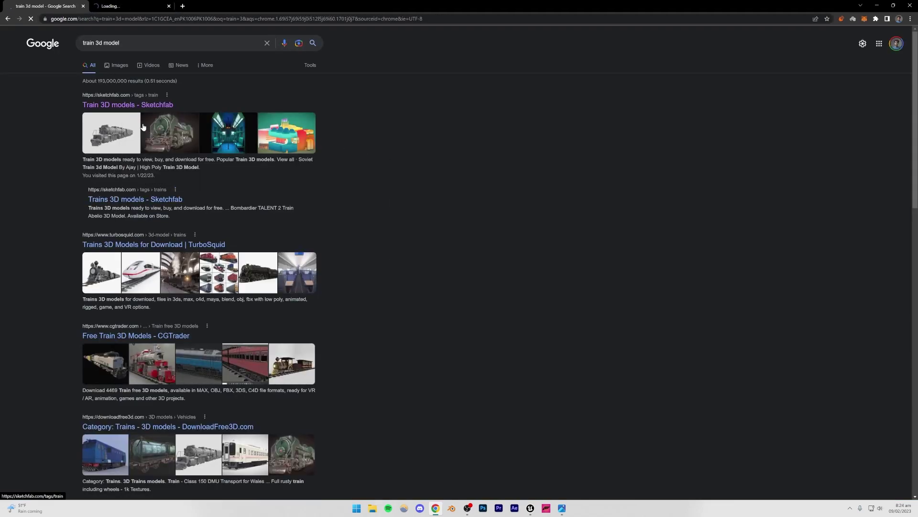
{"action": "left_click", "coordinate": [129, 3]}
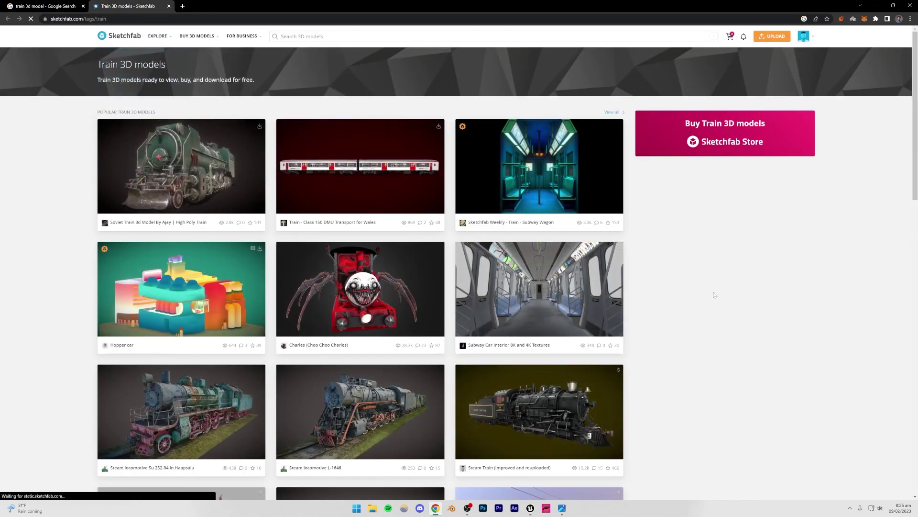
Browse Sketchfab's full list of train models and open the 060 DA Diesel Locomotive in a new tab
{"action": "scroll", "coordinate": [714, 295], "scroll_direction": "down", "scroll_amount": 9}
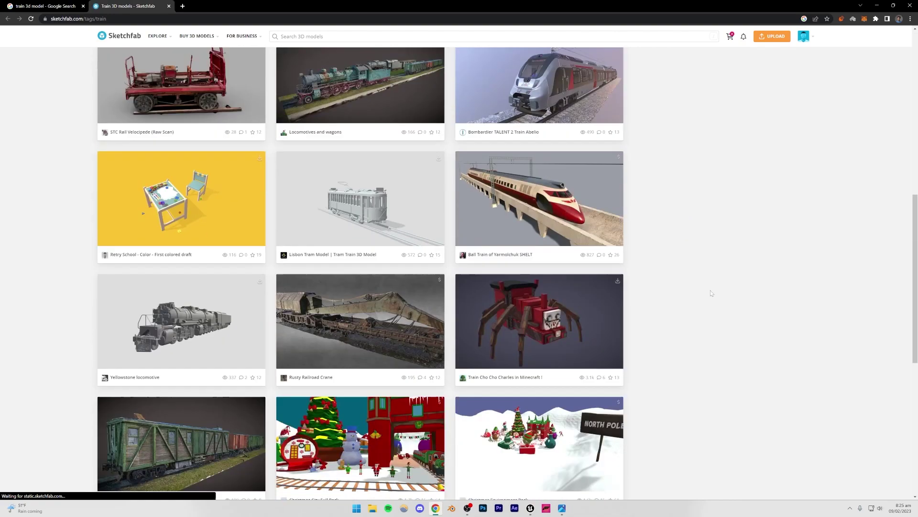
{"action": "scroll", "coordinate": [711, 293], "scroll_direction": "down", "scroll_amount": 3}
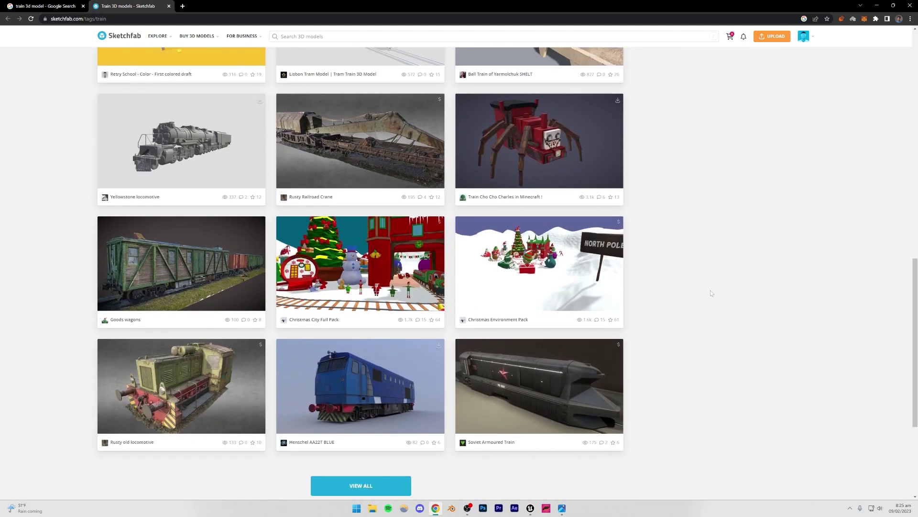
{"action": "scroll", "coordinate": [711, 298], "scroll_direction": "up", "scroll_amount": 4}
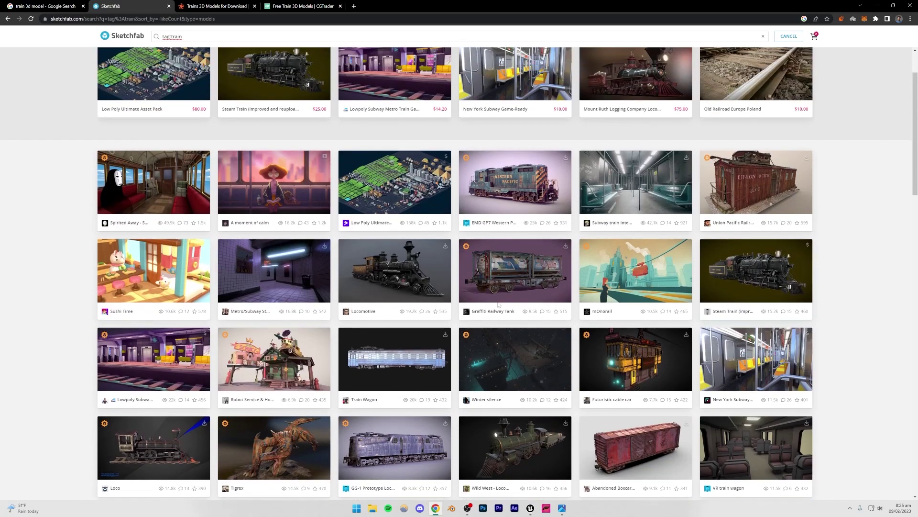
{"action": "scroll", "coordinate": [848, 269], "scroll_direction": "down", "scroll_amount": 6}
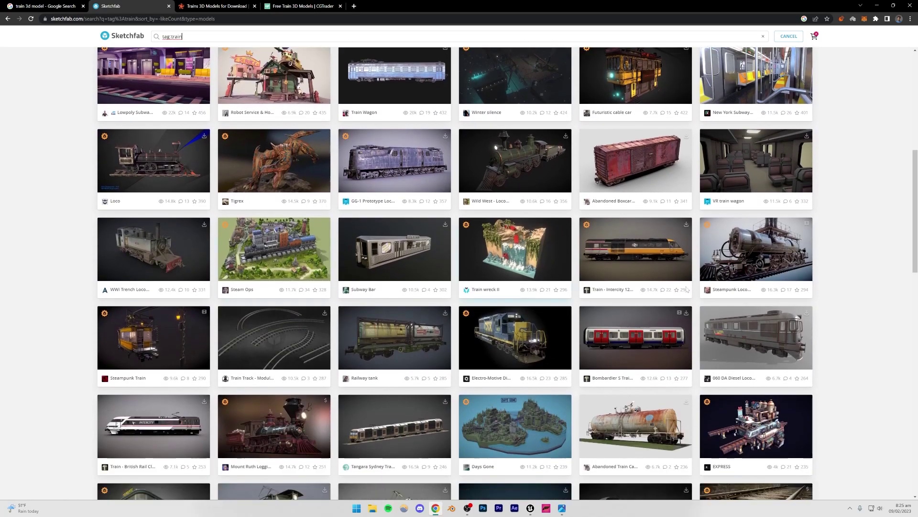
{"action": "scroll", "coordinate": [855, 299], "scroll_direction": "down", "scroll_amount": 2}
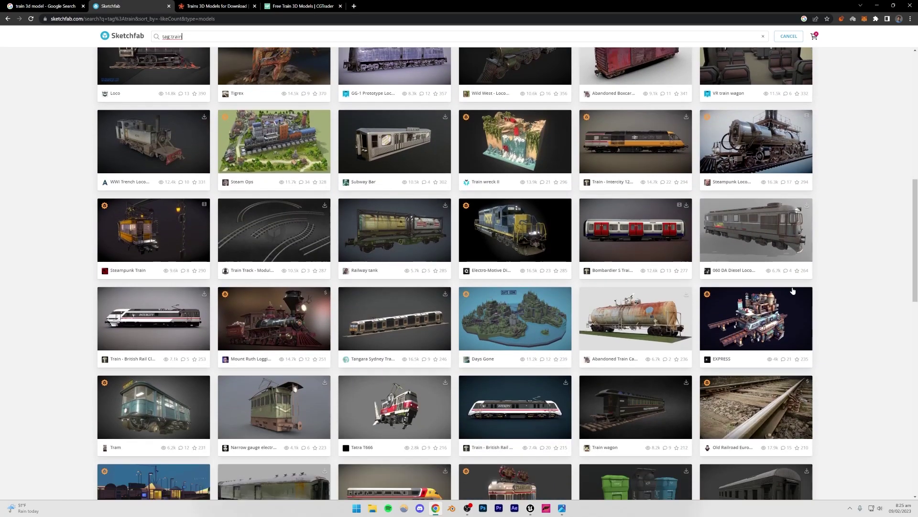
{"action": "right_click", "coordinate": [725, 242]}
{"action": "left_click", "coordinate": [746, 248]}
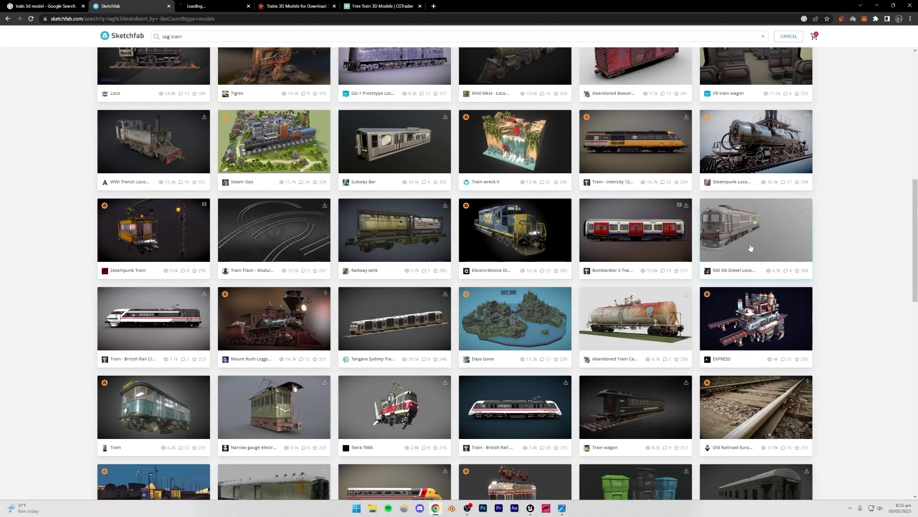
Look through more train models, return to the 060 DA Diesel Locomotive page and open its download options
{"action": "scroll", "coordinate": [861, 235], "scroll_direction": "down", "scroll_amount": 2}
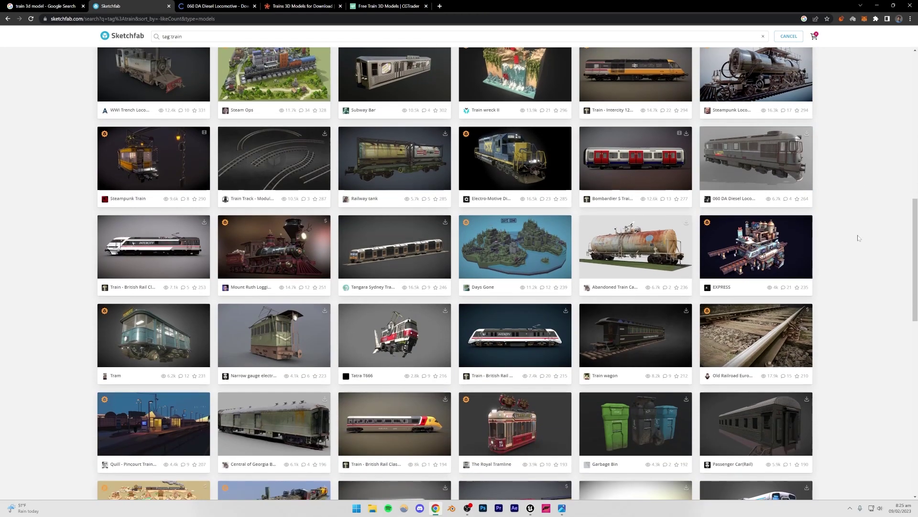
{"action": "scroll", "coordinate": [44, 332], "scroll_direction": "down", "scroll_amount": 2}
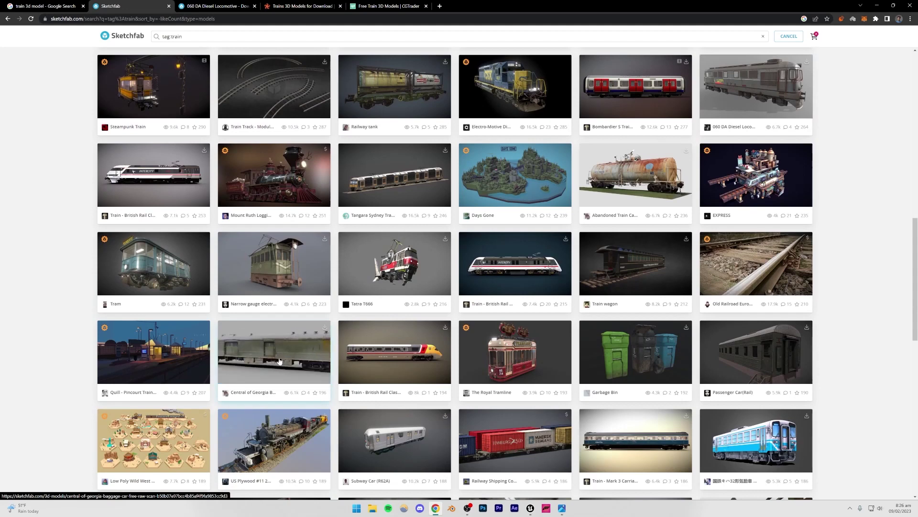
{"action": "left_click", "coordinate": [215, 5]}
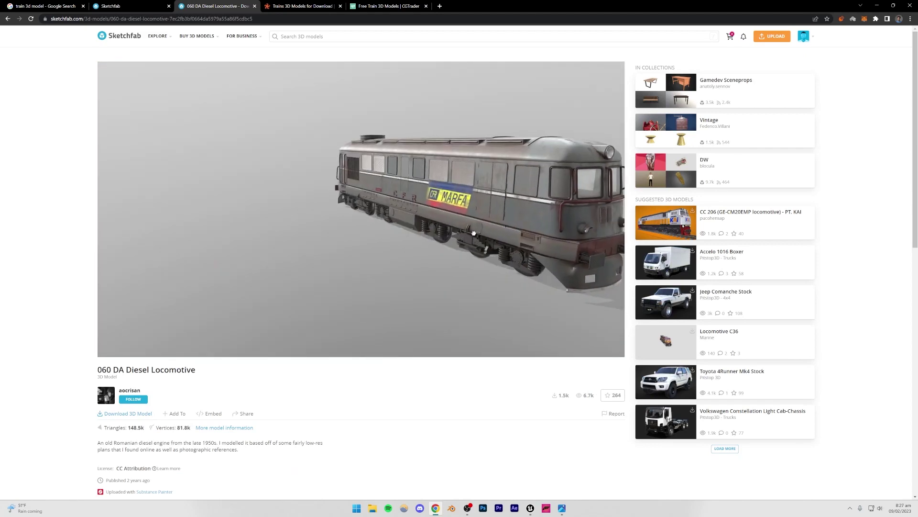
{"action": "left_click", "coordinate": [116, 416]}
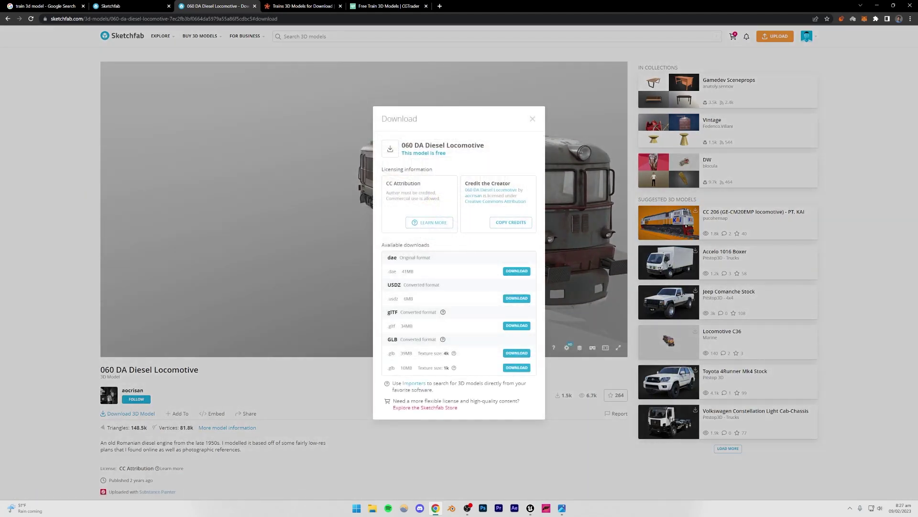